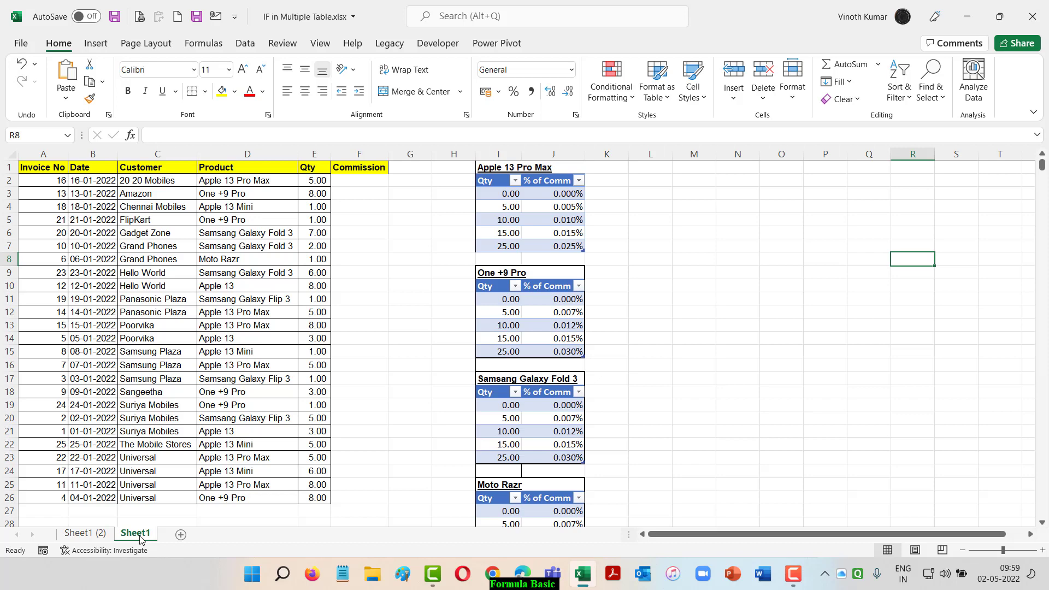
# Enter a FORMULATEXT formula in M3 that shows the formula of the Commission cell in column F
pyautogui.click(675, 193)
pyautogui.write('=form')
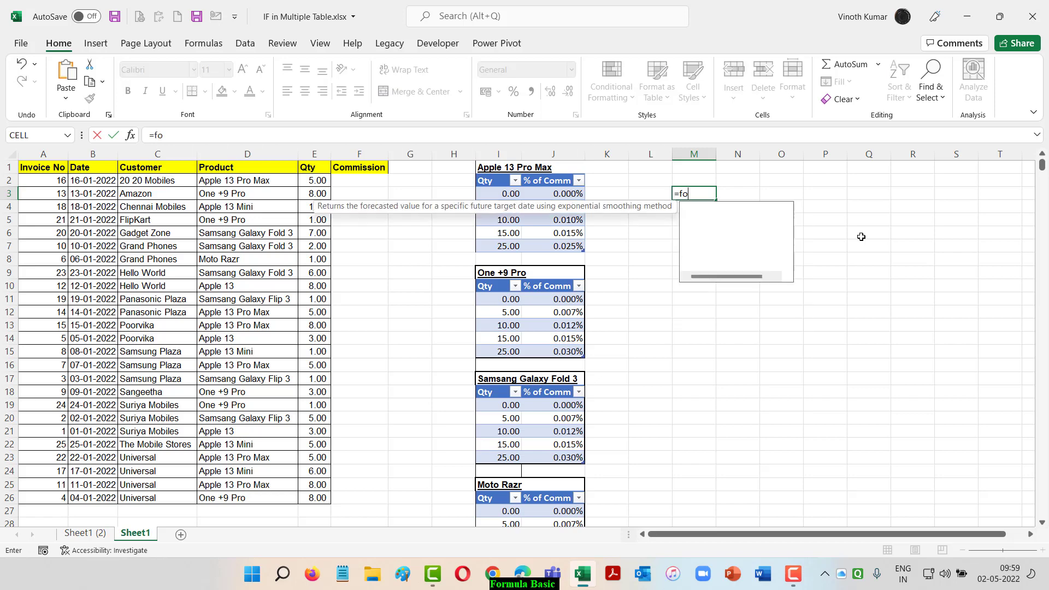
pyautogui.press('Tab')
pyautogui.press('Left')
pyautogui.press('Left')
pyautogui.press('Left')
pyautogui.press('Left')
pyautogui.press('Left')
pyautogui.press('Left')
pyautogui.press('Left')
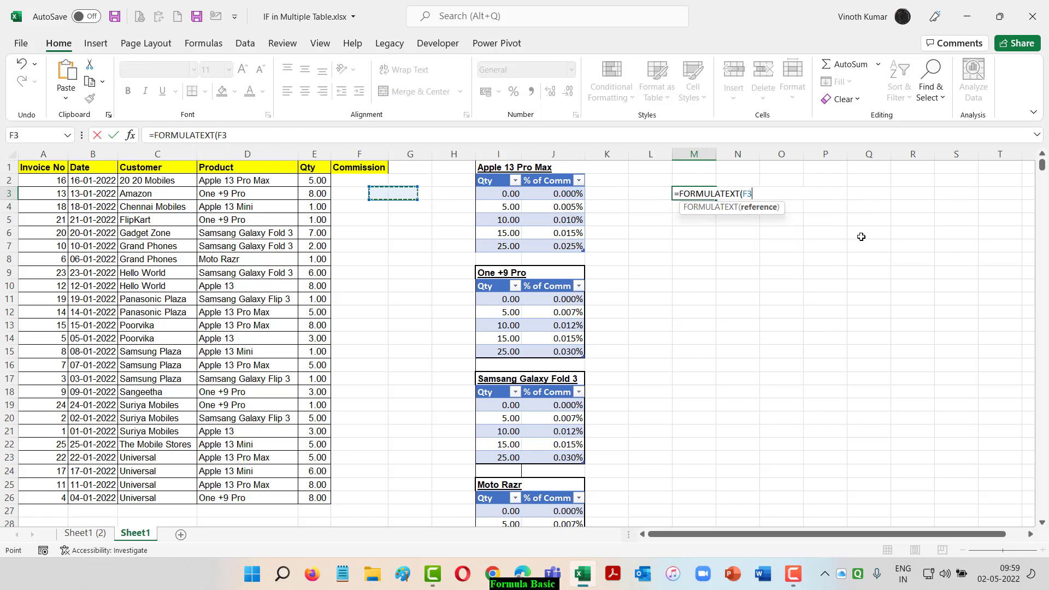
pyautogui.press('Return')
# Enter a second FORMULATEXT formula in M4 pointing to a Commission cell in column F
pyautogui.write('=form')
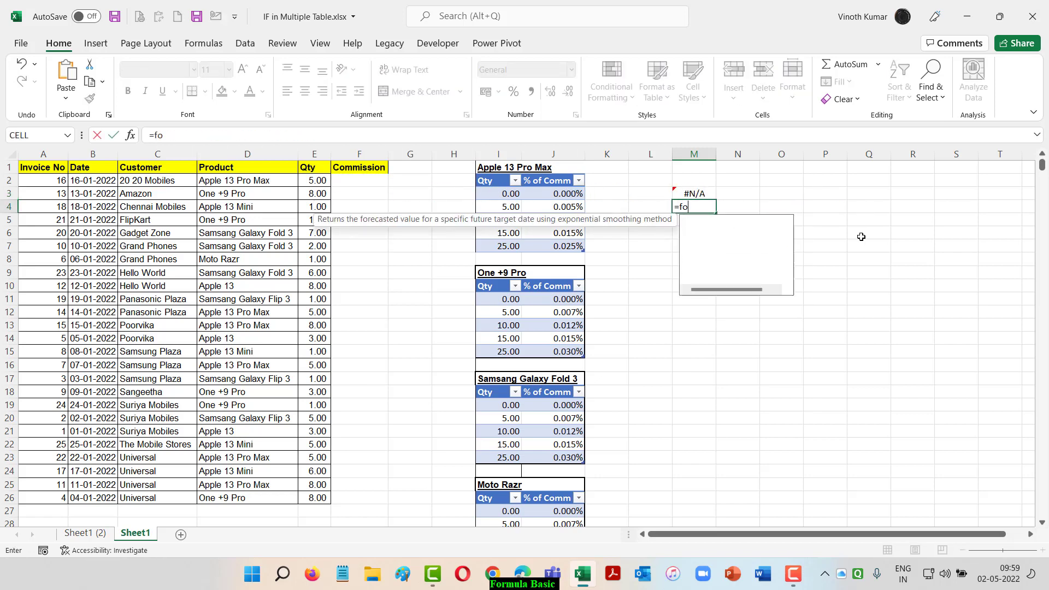
pyautogui.press('Tab')
pyautogui.press('Left')
pyautogui.press('Left')
pyautogui.press('Left')
pyautogui.press('Left')
pyautogui.press('Left')
pyautogui.press('Left')
pyautogui.press('Up')
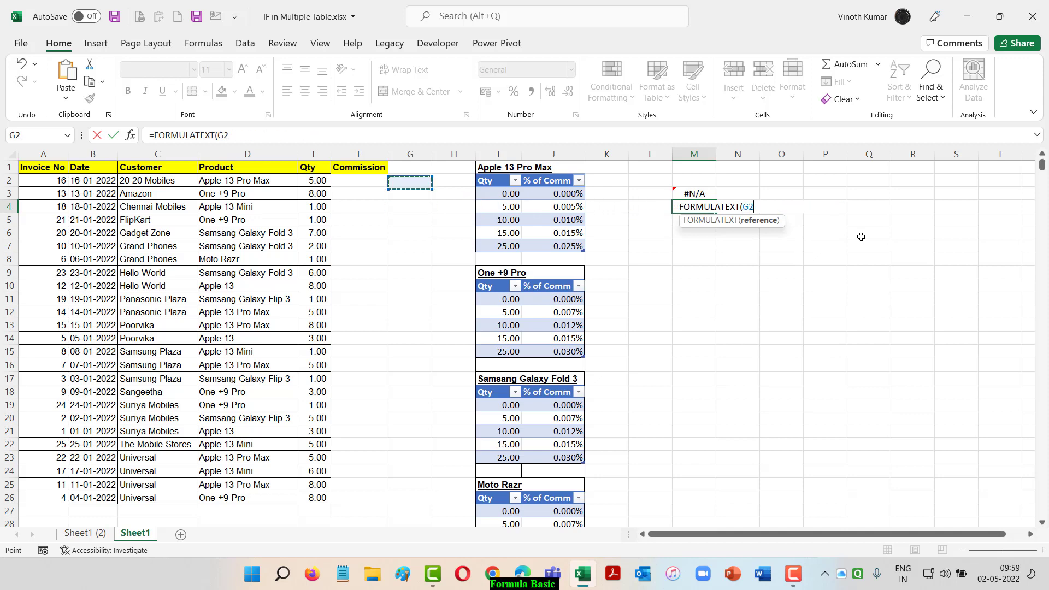
pyautogui.press('Up')
pyautogui.press('Left')
pyautogui.press('Return')
# Apply percentage number format to the first Commission cell, F2
pyautogui.press('Up')
pyautogui.press('Up')
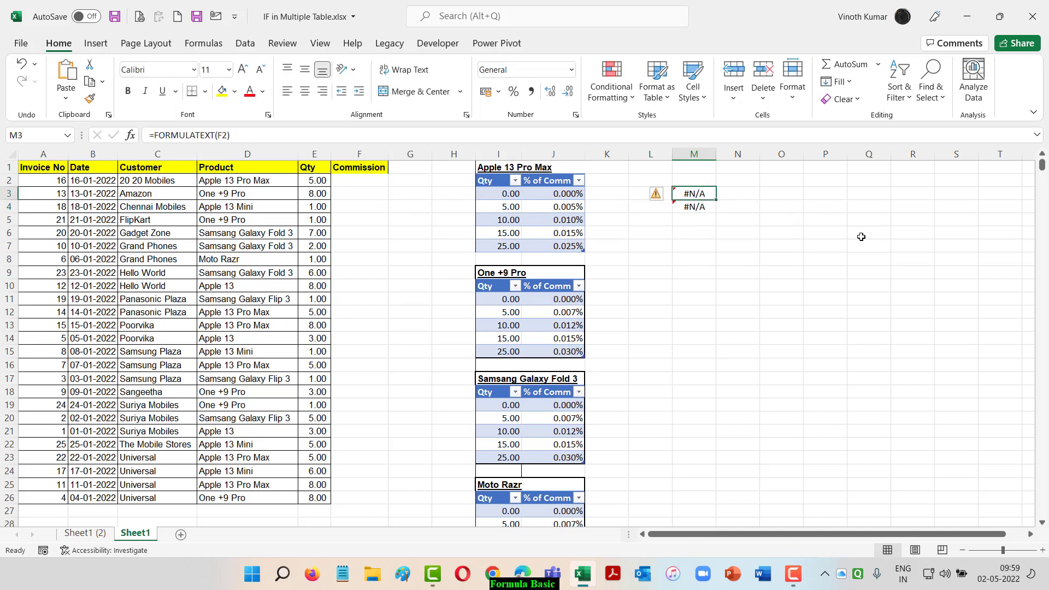
pyautogui.press('Left')
pyautogui.press('Left')
pyautogui.press('Left')
pyautogui.press('Left')
pyautogui.press('Left')
pyautogui.press('Left')
pyautogui.press('Left')
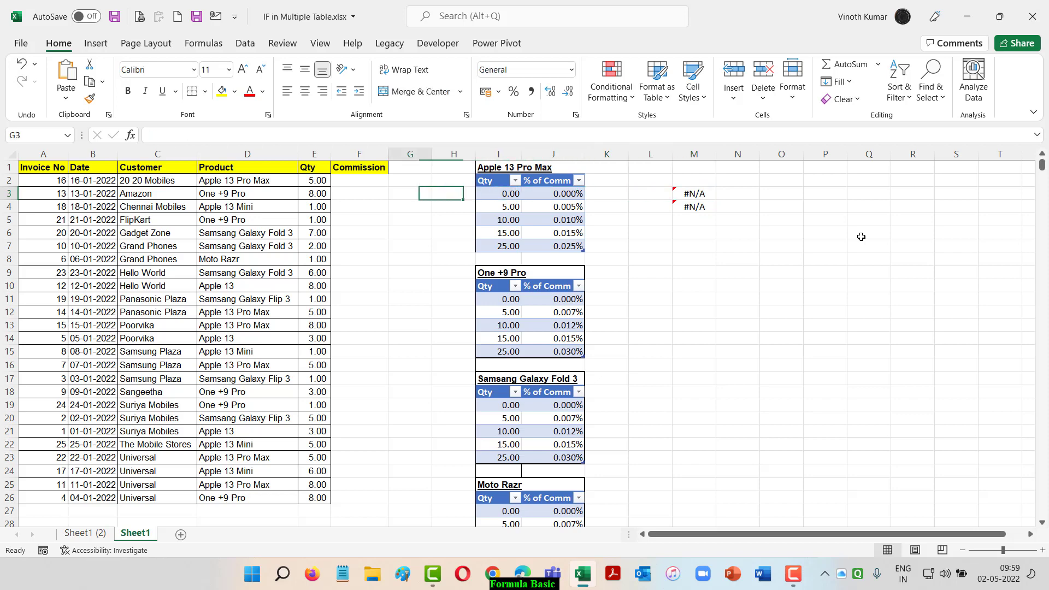
pyautogui.press('Up')
pyautogui.hotkey('ctrl', 'shift', '5')
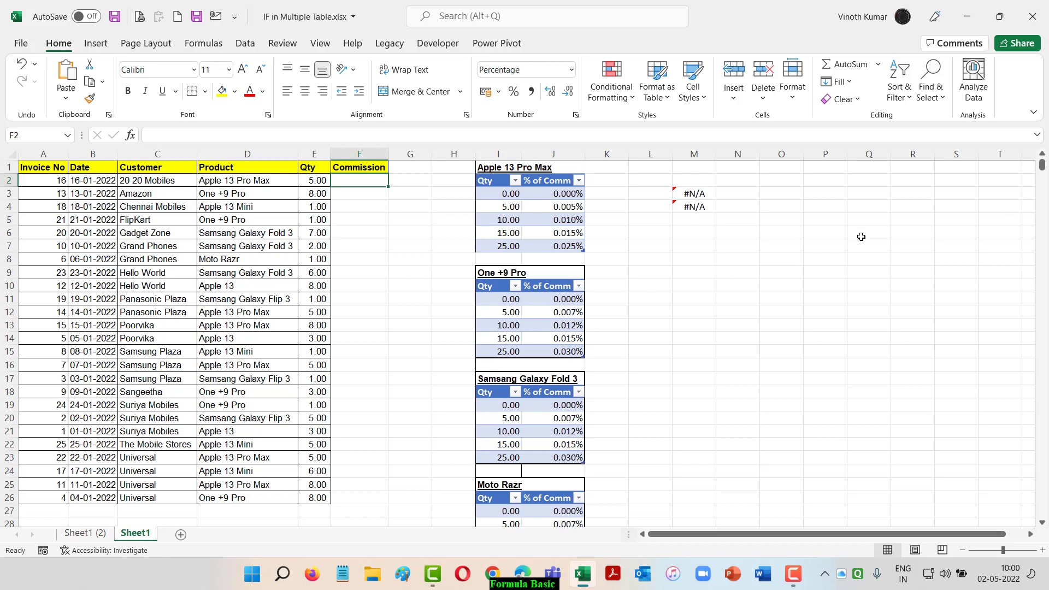
# Start an IF formula in F2 testing whether product D2 equals the absolute header $I$1
pyautogui.write('=IF(')
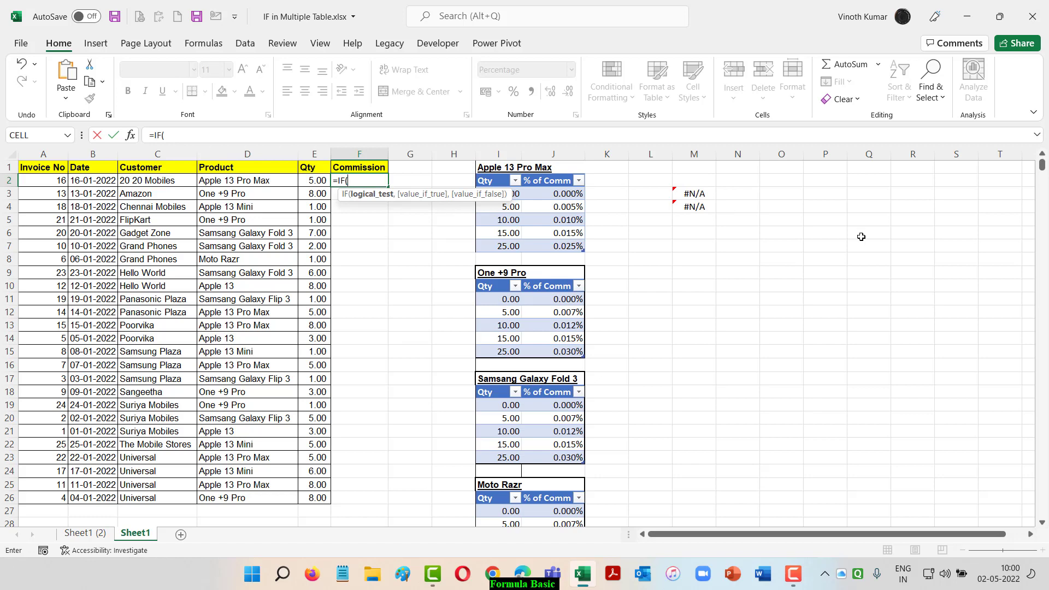
pyautogui.press('Left')
pyautogui.press('Left')
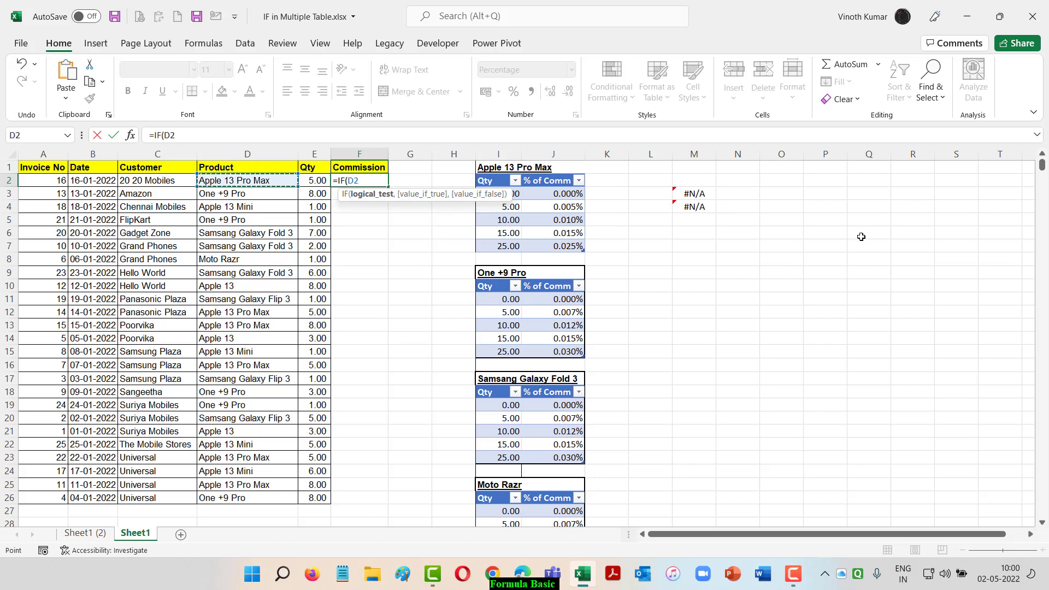
pyautogui.write('=')
pyautogui.press('Right')
pyautogui.press('Right')
pyautogui.press('Right')
pyautogui.press('Up')
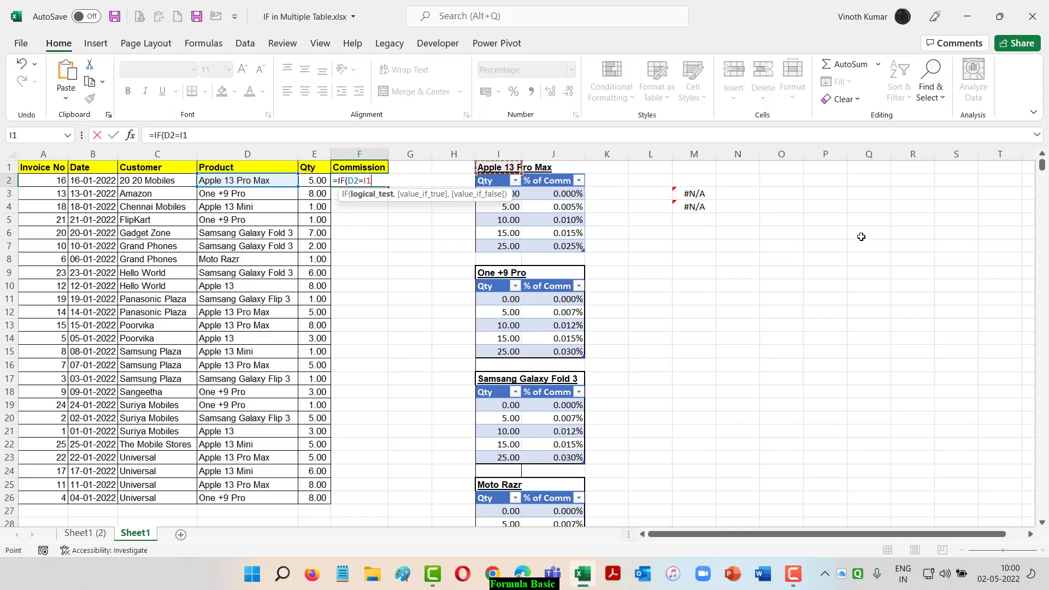
pyautogui.press('F4')
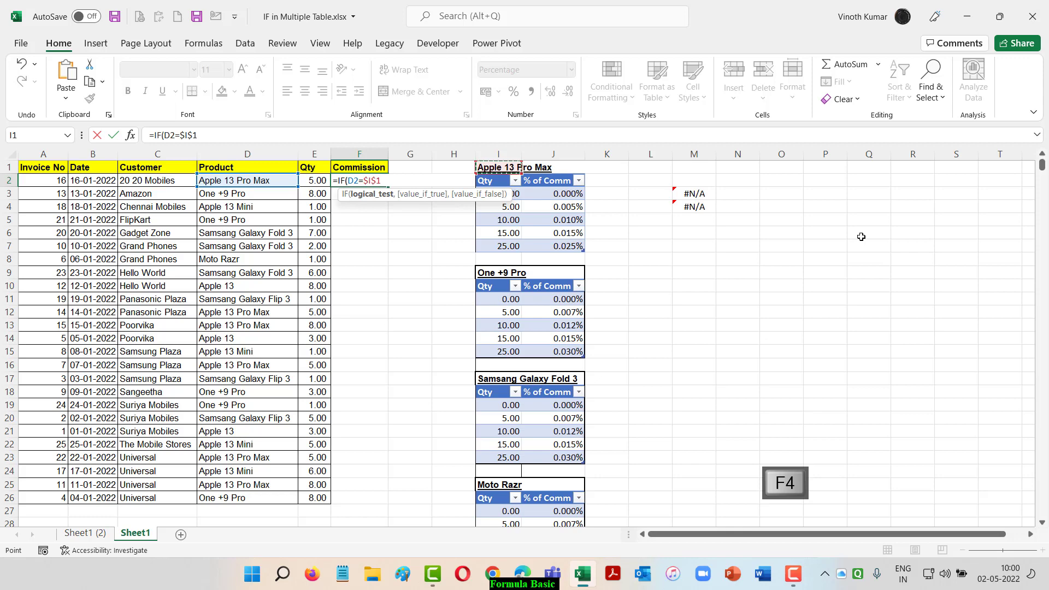
# Add the Apple 13 Pro Max commission table range Apple13 as the IF's true value
pyautogui.write(',')
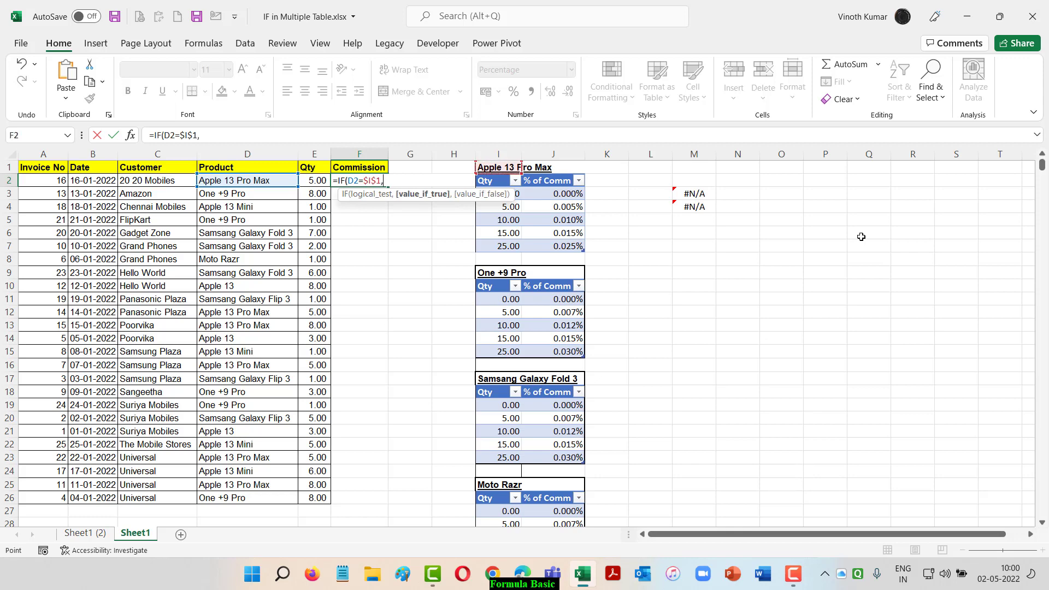
pyautogui.press('Right')
pyautogui.press('Right')
pyautogui.press('Right')
pyautogui.press('Down')
pyautogui.hotkey('ctrl', 'shift', 'Right')
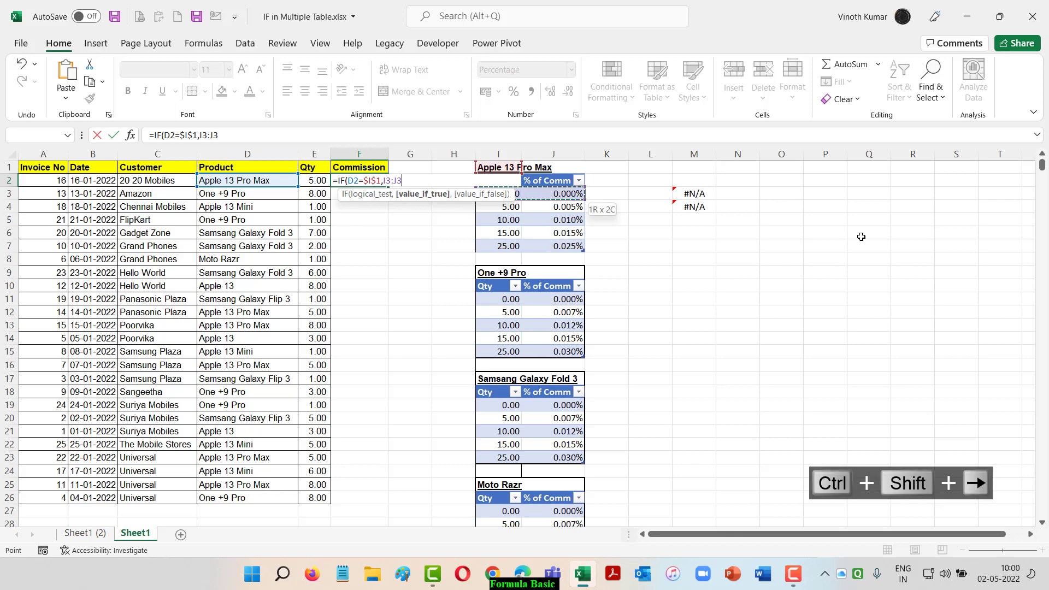
pyautogui.hotkey('ctrl', 'shift', 'Down')
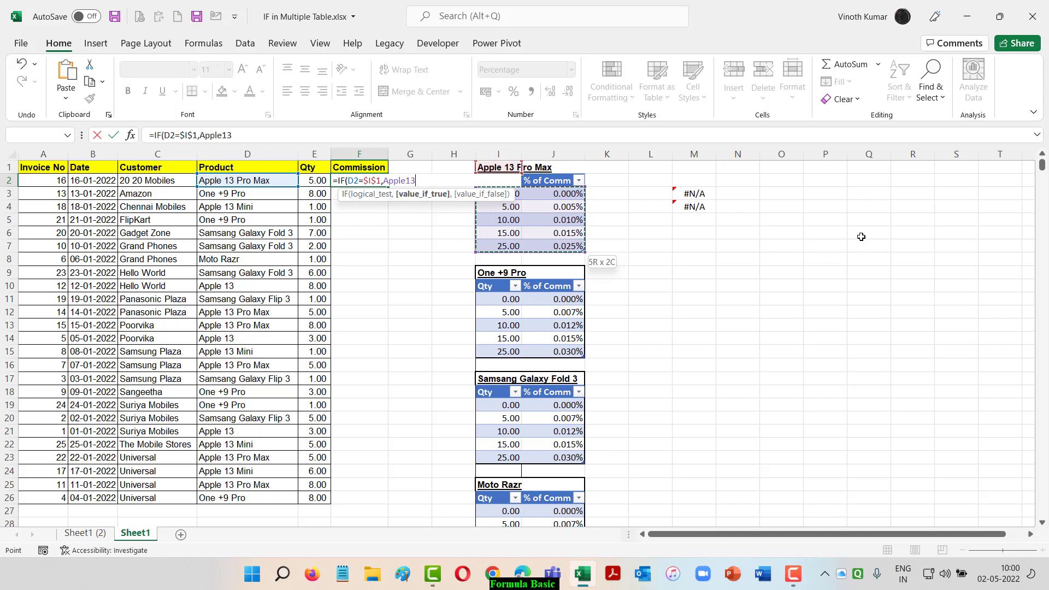
pyautogui.write(',')
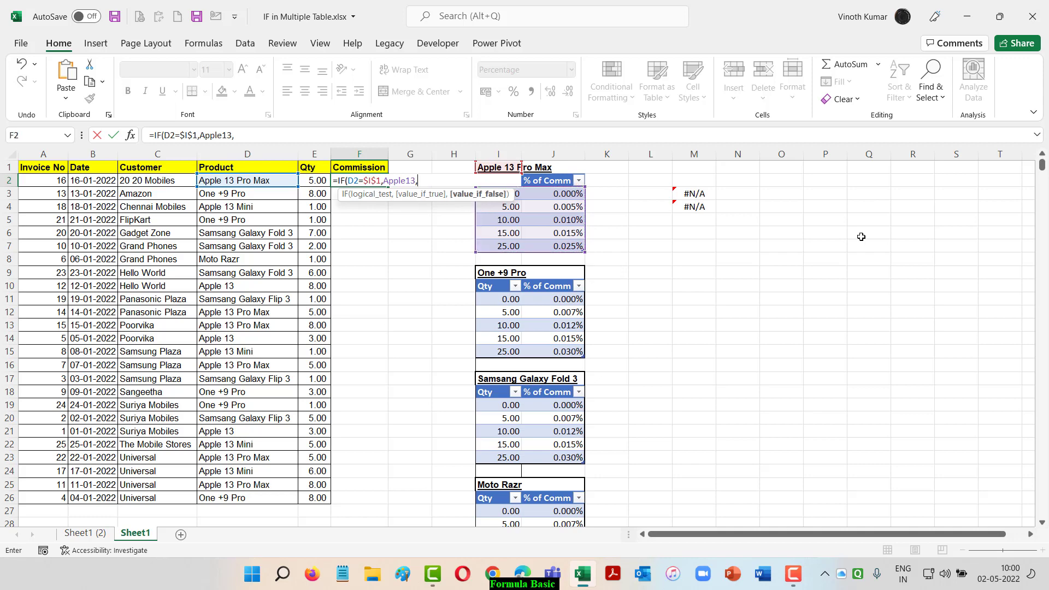
pyautogui.write('IF(')
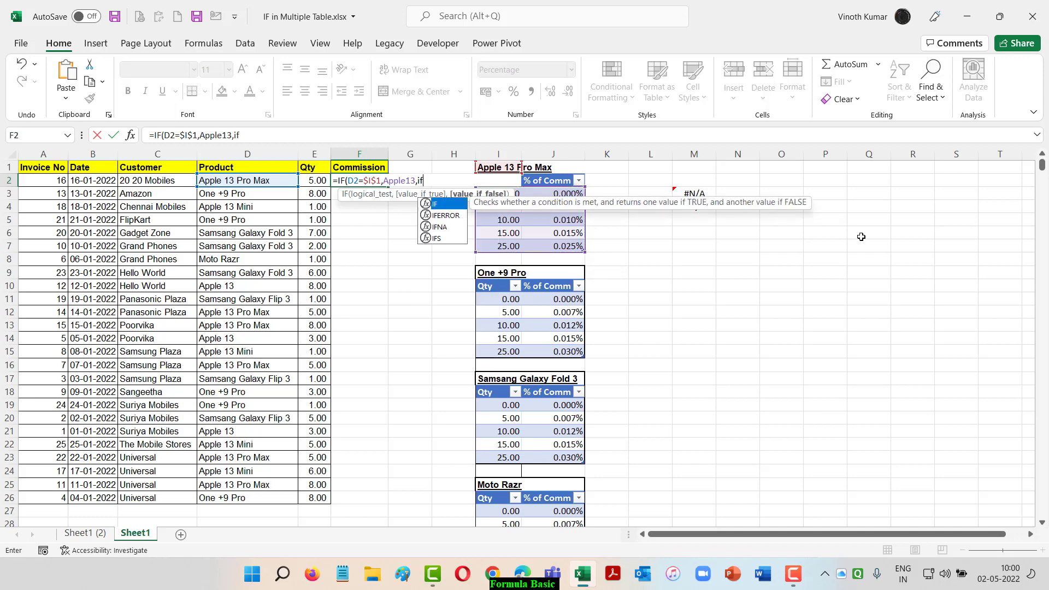
# Nest a second IF testing whether D2 equals the absolute header $I$9
pyautogui.press('Left')
pyautogui.press('Left')
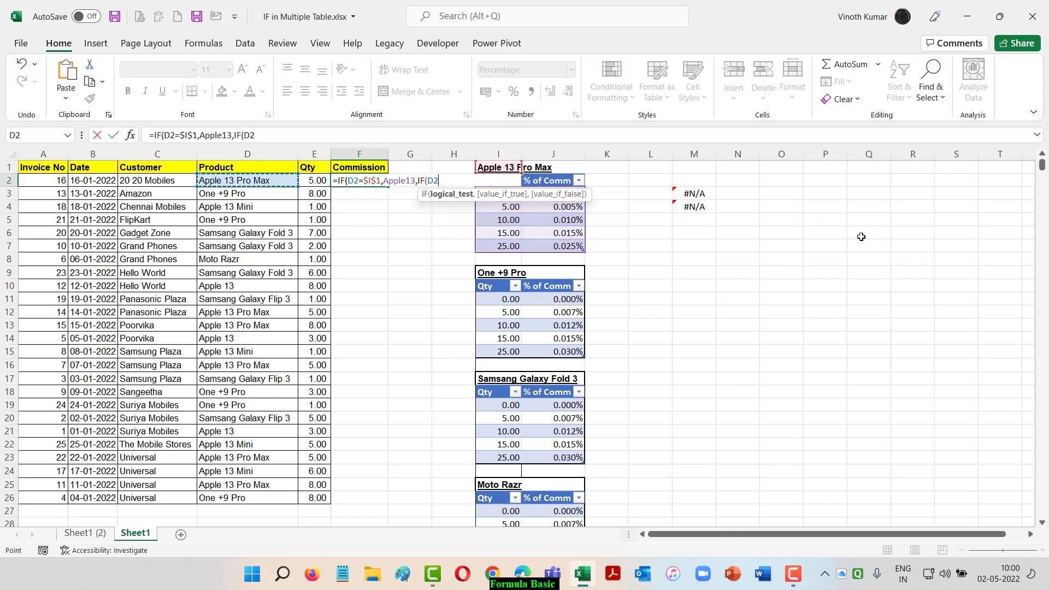
pyautogui.write('=')
pyautogui.press('Right')
pyautogui.press('Right')
pyautogui.press('Down')
pyautogui.press('Down')
pyautogui.press('Down')
pyautogui.press('Down')
pyautogui.press('Down')
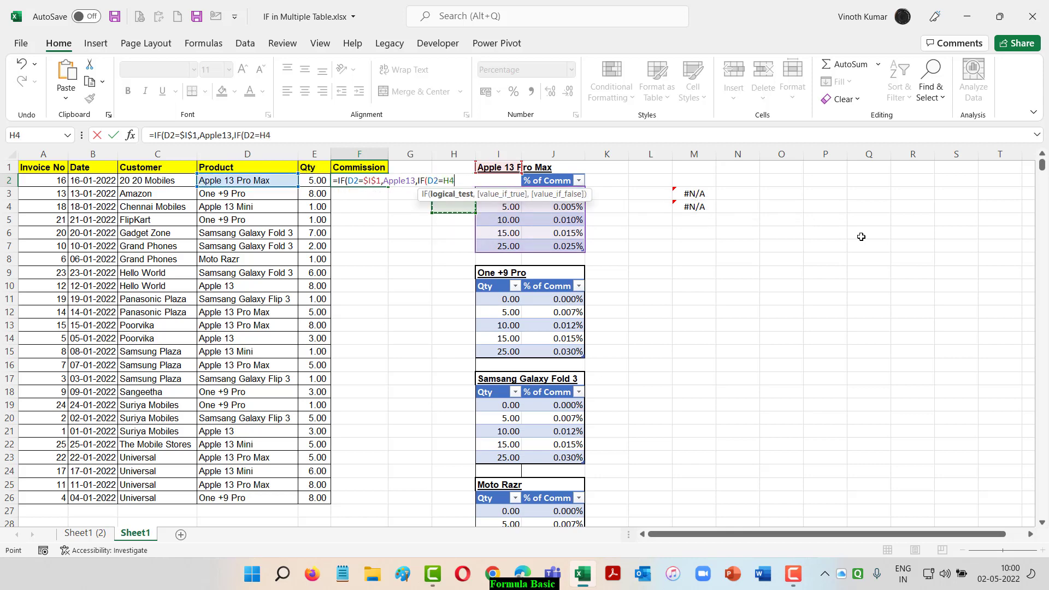
pyautogui.press('Down')
pyautogui.press('Down')
pyautogui.press('Right')
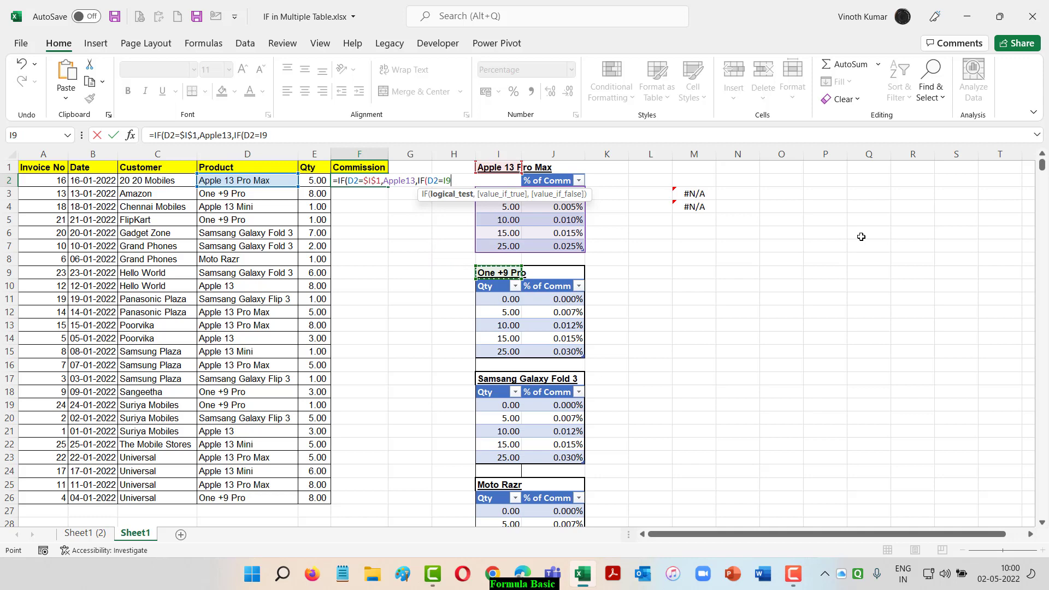
pyautogui.press('F4')
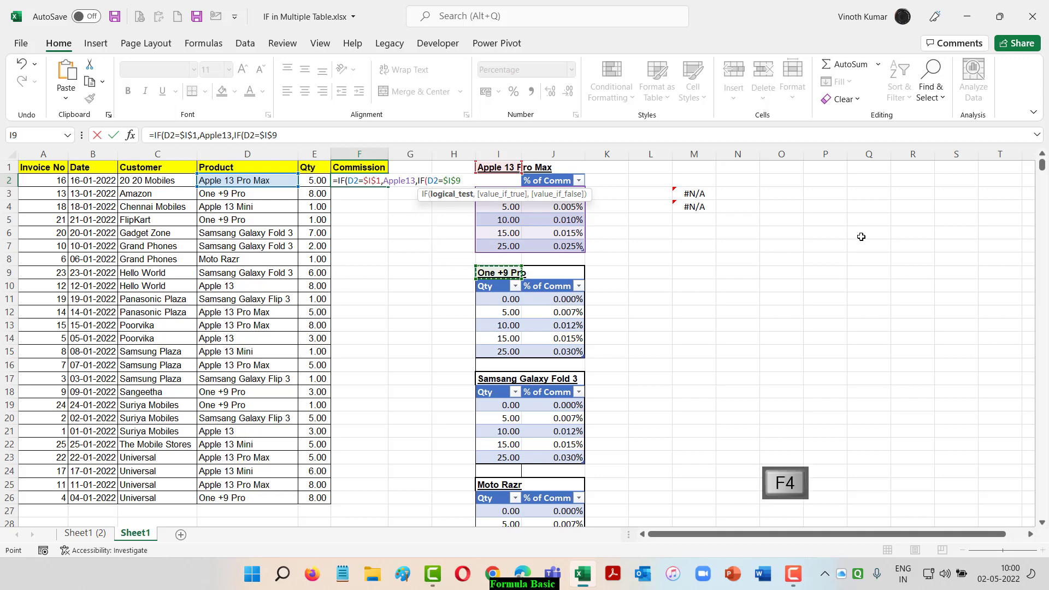
pyautogui.write(',')
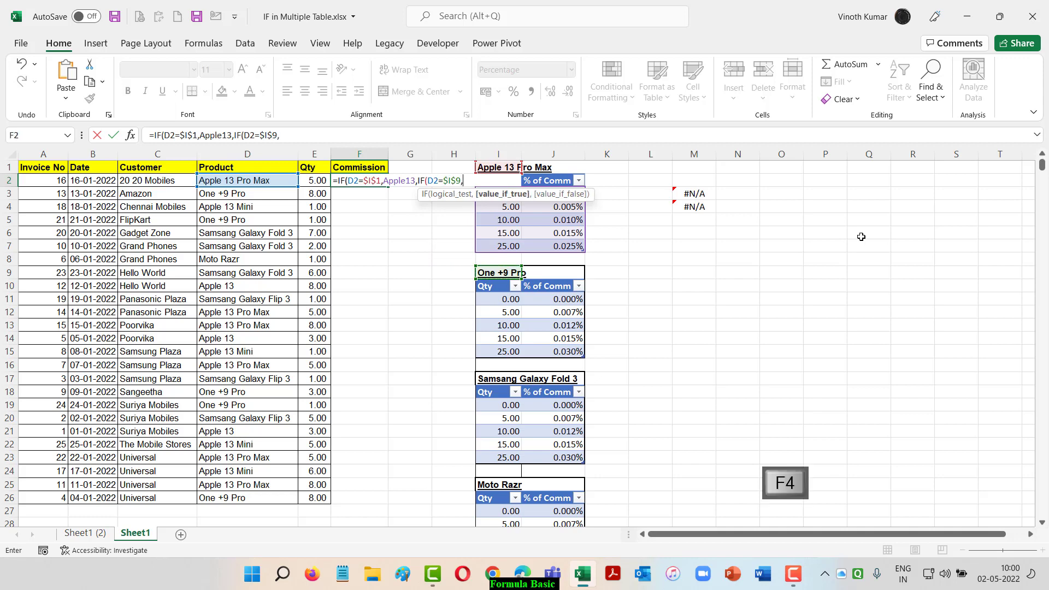
# Add the One +9 Pro commission table range One_9 as the second IF's true value
pyautogui.press('Down')
pyautogui.press('Down')
pyautogui.press('Down')
pyautogui.press('Down')
pyautogui.press('Down')
pyautogui.press('Down')
pyautogui.press('Right')
pyautogui.press('Right')
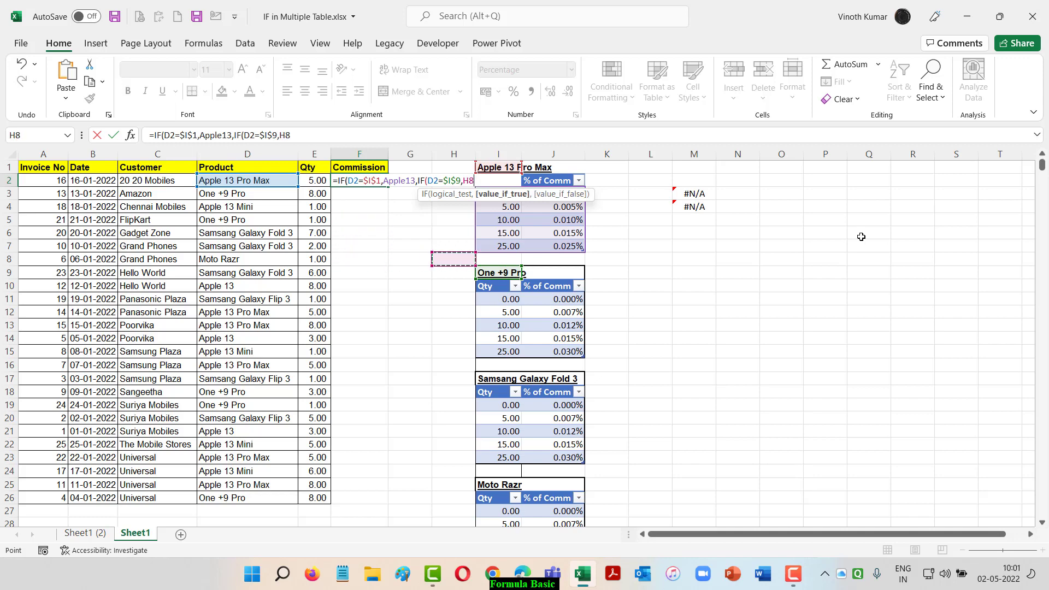
pyautogui.press('Down')
pyautogui.press('Down')
pyautogui.press('Down')
pyautogui.press('Right')
pyautogui.hotkey('ctrl', 'shift', 'Right')
pyautogui.hotkey('ctrl', 'shift', 'Down')
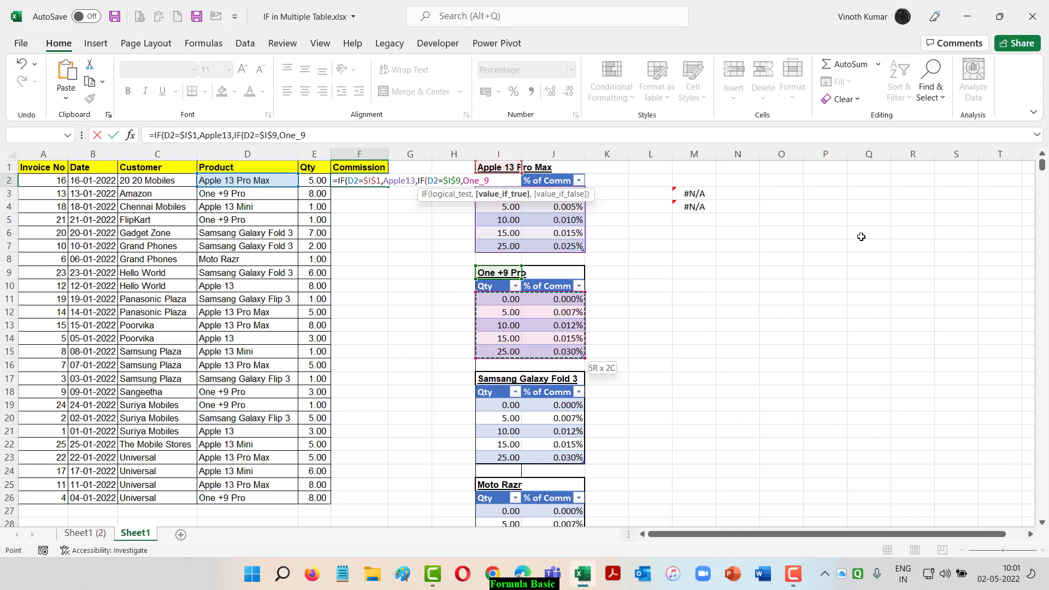
pyautogui.write(',')
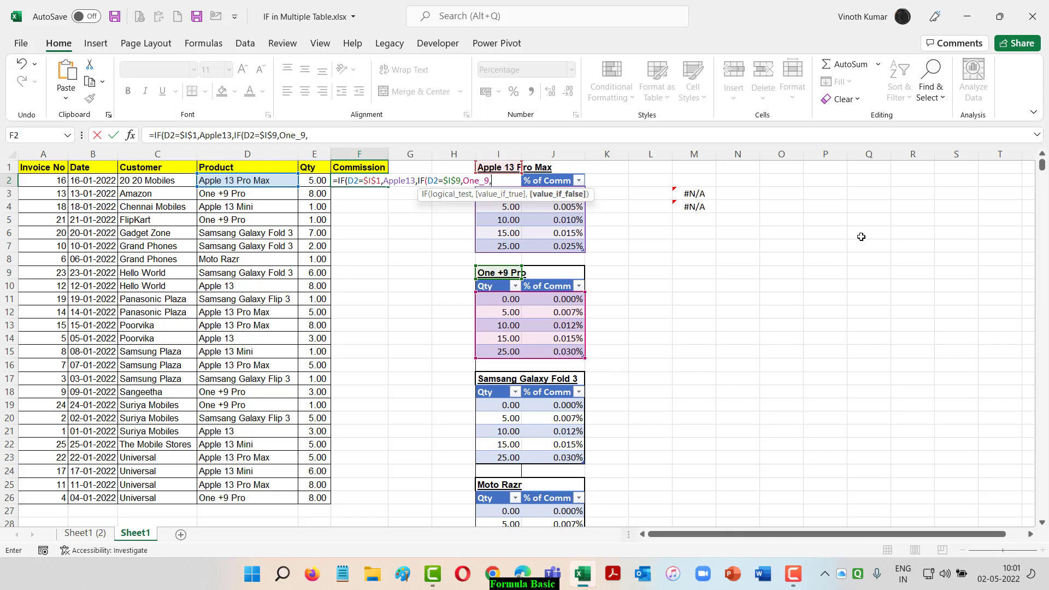
pyautogui.write('IF(')
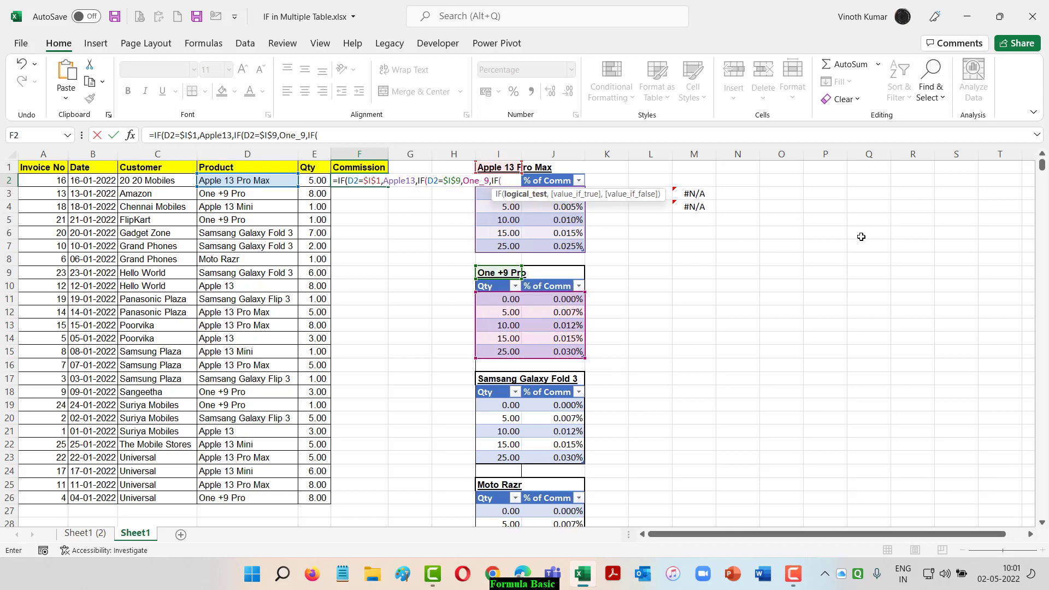
# Nest a third IF testing whether D2 equals the absolute header $I$17
pyautogui.press('Left')
pyautogui.press('Left')
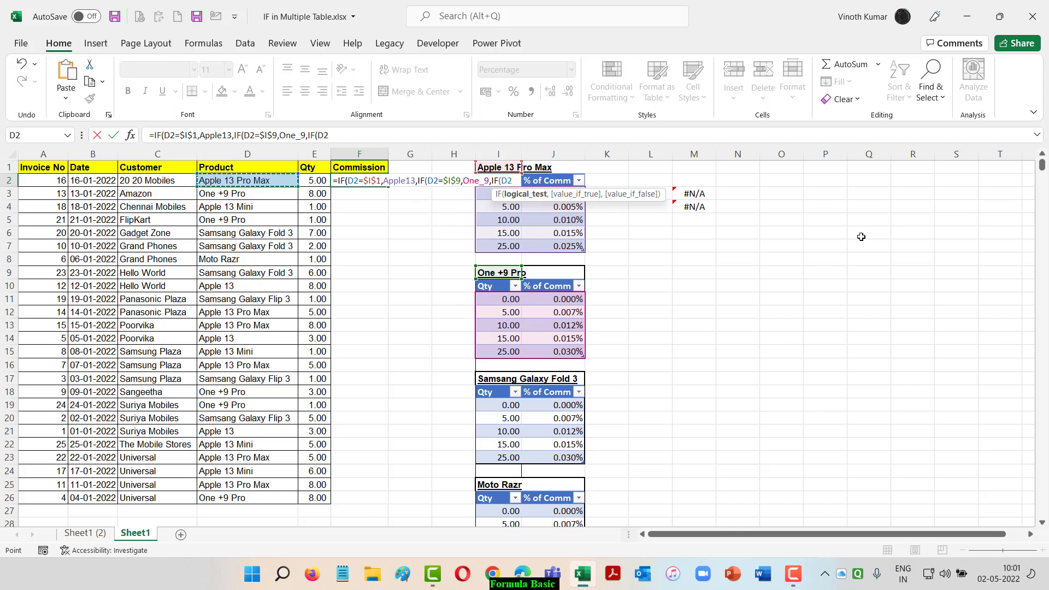
pyautogui.write('=')
pyautogui.press('Right')
pyautogui.press('Down')
pyautogui.press('Down')
pyautogui.press('Down')
pyautogui.press('Down')
pyautogui.press('Down')
pyautogui.press('Down')
pyautogui.press('Down')
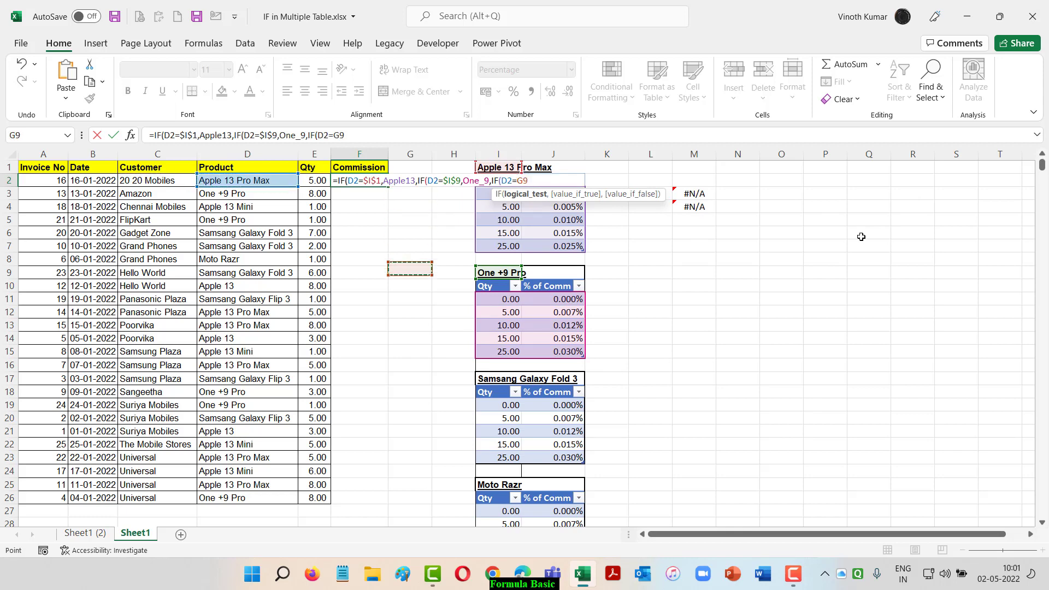
pyautogui.press('Down')
pyautogui.press('Down')
pyautogui.press('Down')
pyautogui.press('Down')
pyautogui.press('Down')
pyautogui.press('Down')
pyautogui.press('Down')
pyautogui.press('Down')
pyautogui.press('Right')
pyautogui.press('Right')
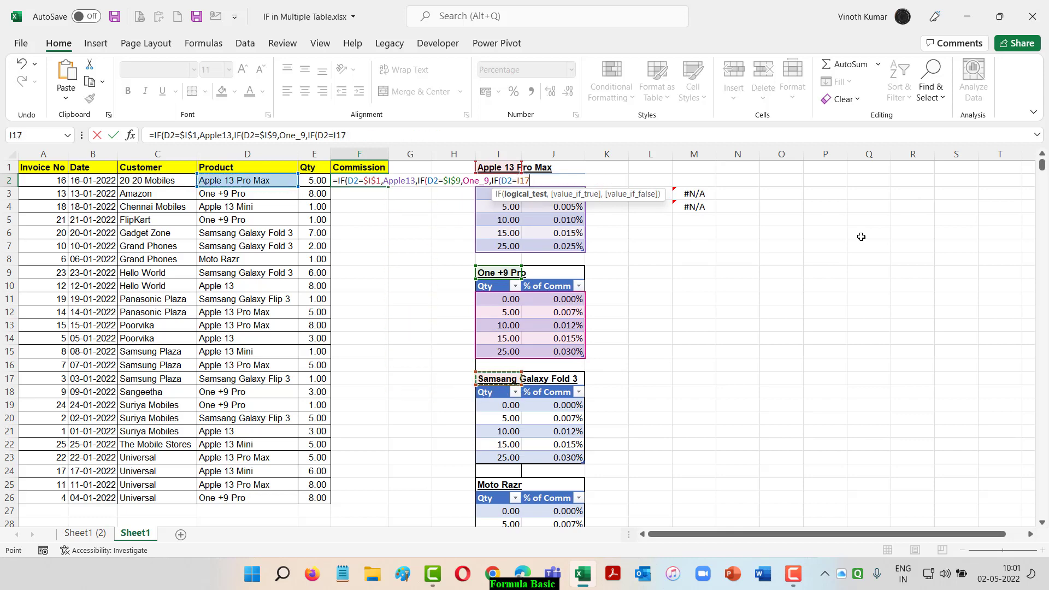
pyautogui.press('F4')
pyautogui.write(',')
# Add the Samsung Galaxy Fold 3 commission table range Samsung as the third IF's true value
pyautogui.press('Down')
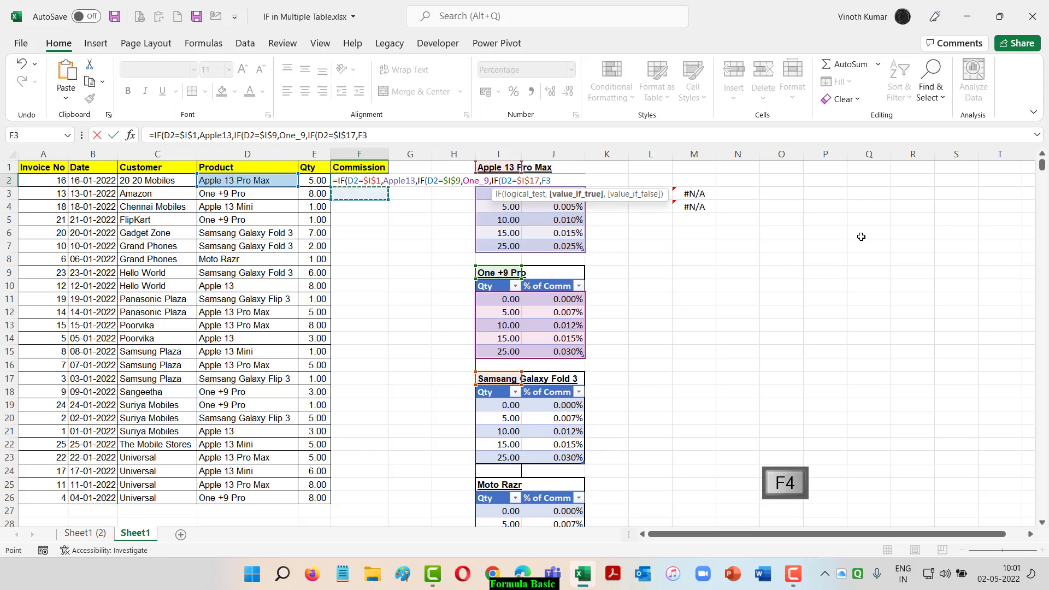
pyautogui.press('Down')
pyautogui.press('Down')
pyautogui.press('Down')
pyautogui.press('Down')
pyautogui.press('Down')
pyautogui.press('Down')
pyautogui.press('Down')
pyautogui.press('Down')
pyautogui.press('Down')
pyautogui.press('Down')
pyautogui.press('Down')
pyautogui.press('Down')
pyautogui.press('Down')
pyautogui.press('Down')
pyautogui.press('Down')
pyautogui.press('Right')
pyautogui.press('Right')
pyautogui.press('Right')
pyautogui.press('Down')
pyautogui.hotkey('ctrl', 'shift', 'Right')
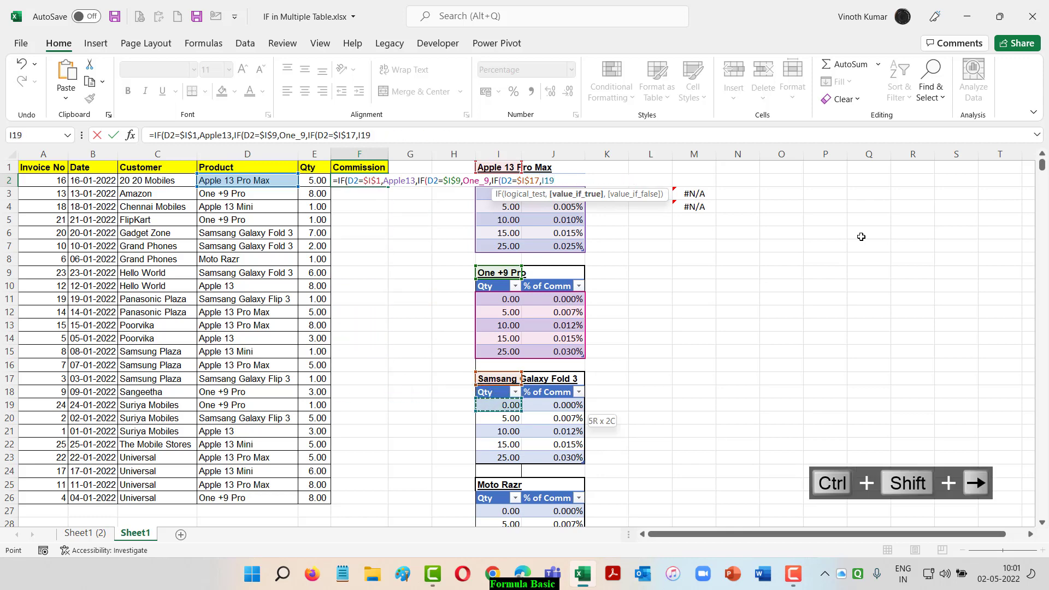
pyautogui.hotkey('ctrl', 'shift', 'Down')
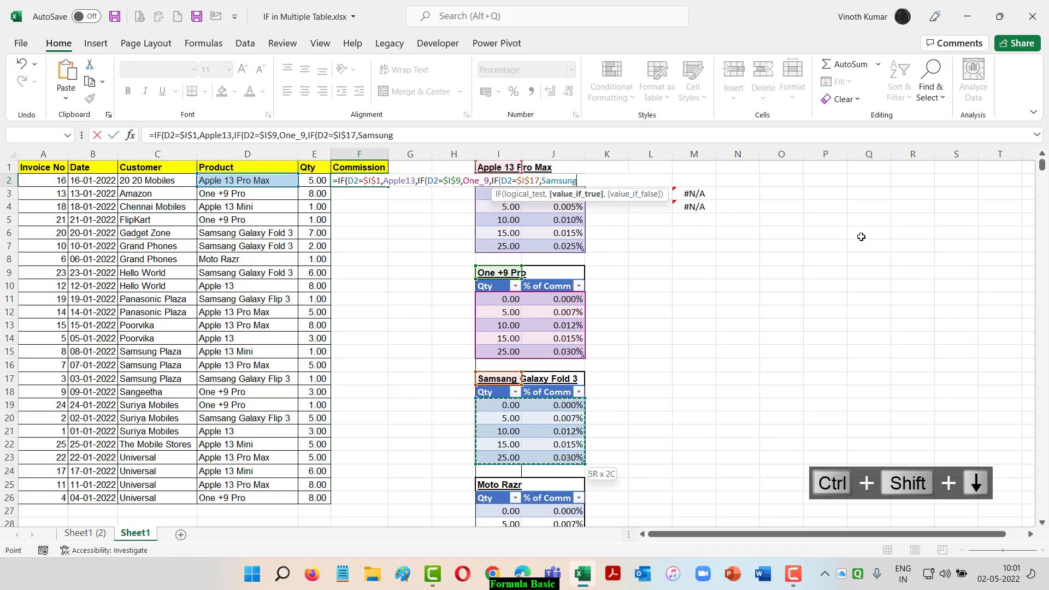
pyautogui.write(',')
# Add the Moto Razr table range Moto as the third IF's false value, close all brackets and enter the formula
pyautogui.press('Down')
pyautogui.press('Down')
pyautogui.press('Down')
pyautogui.press('Down')
pyautogui.press('Down')
pyautogui.press('Down')
pyautogui.press('Down')
pyautogui.press('Down')
pyautogui.press('Down')
pyautogui.press('Down')
pyautogui.press('Down')
pyautogui.press('Down')
pyautogui.press('Down')
pyautogui.press('Down')
pyautogui.press('Down')
pyautogui.press('Down')
pyautogui.press('Down')
pyautogui.press('Down')
pyautogui.press('Down')
pyautogui.press('Down')
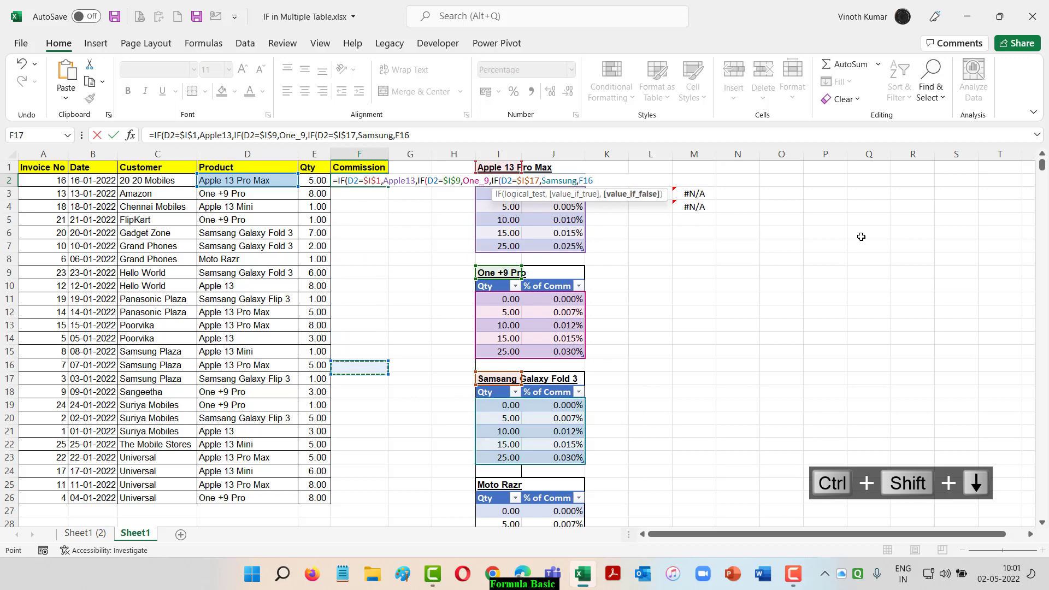
pyautogui.press('Right')
pyautogui.press('Right')
pyautogui.press('Up')
pyautogui.press('Right')
pyautogui.press('Up')
pyautogui.hotkey('ctrl', 'shift', 'Right')
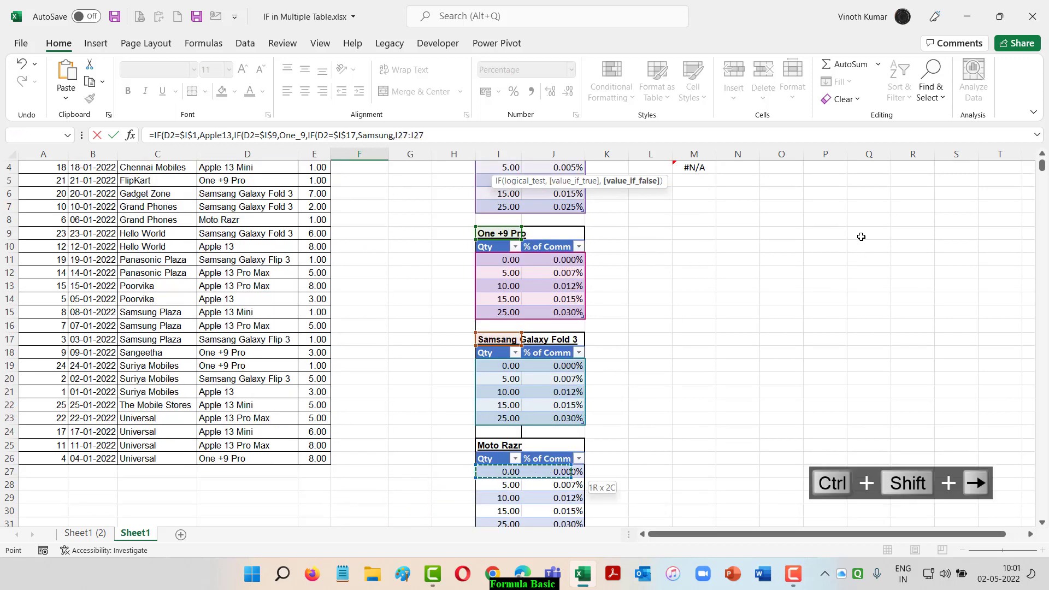
pyautogui.hotkey('ctrl', 'shift', 'Down')
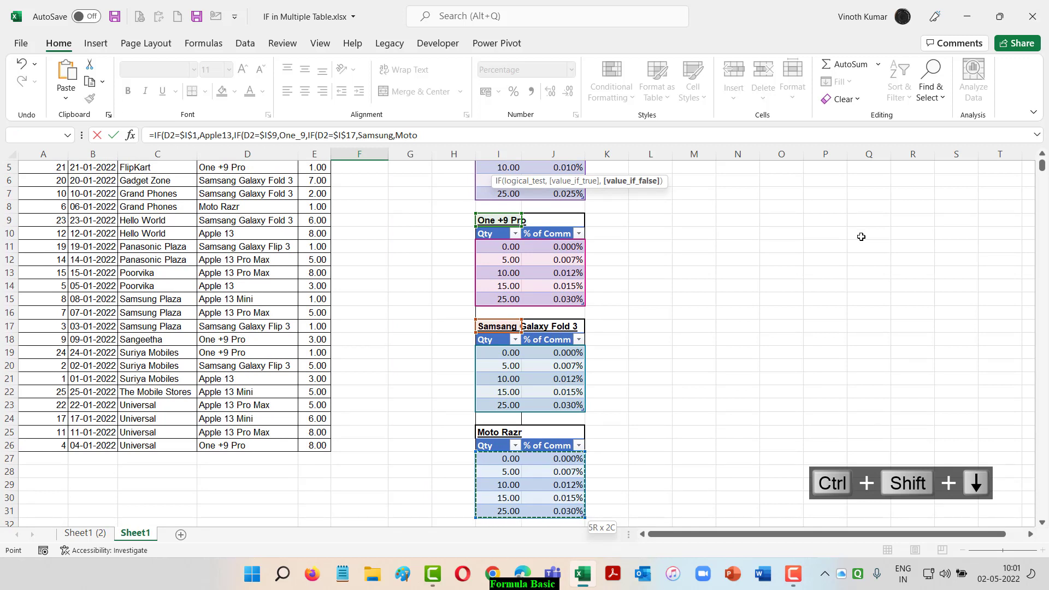
pyautogui.write(')')
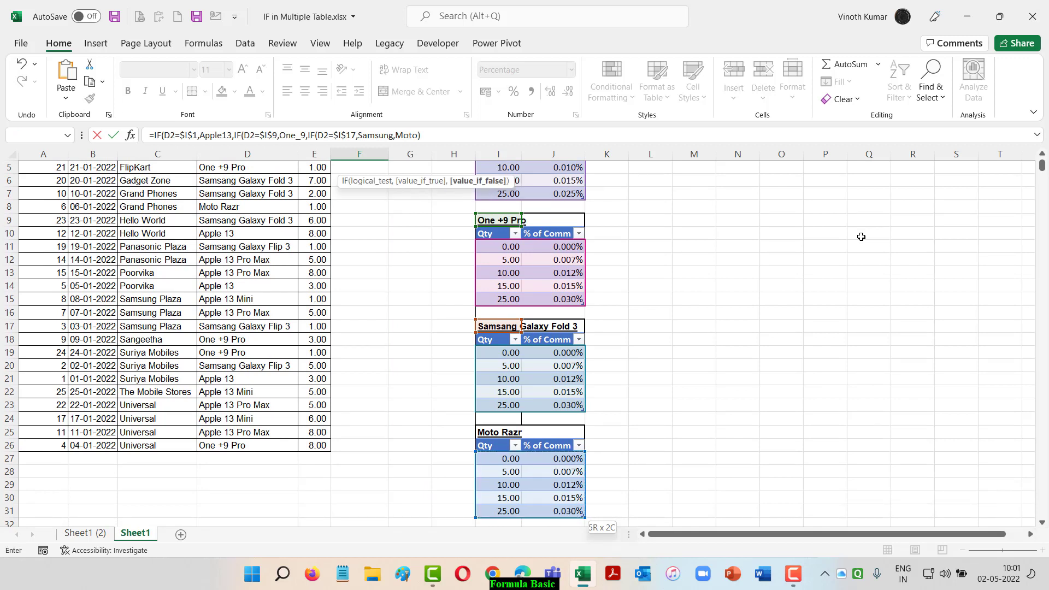
pyautogui.hotkey('ctrl', 'Return')
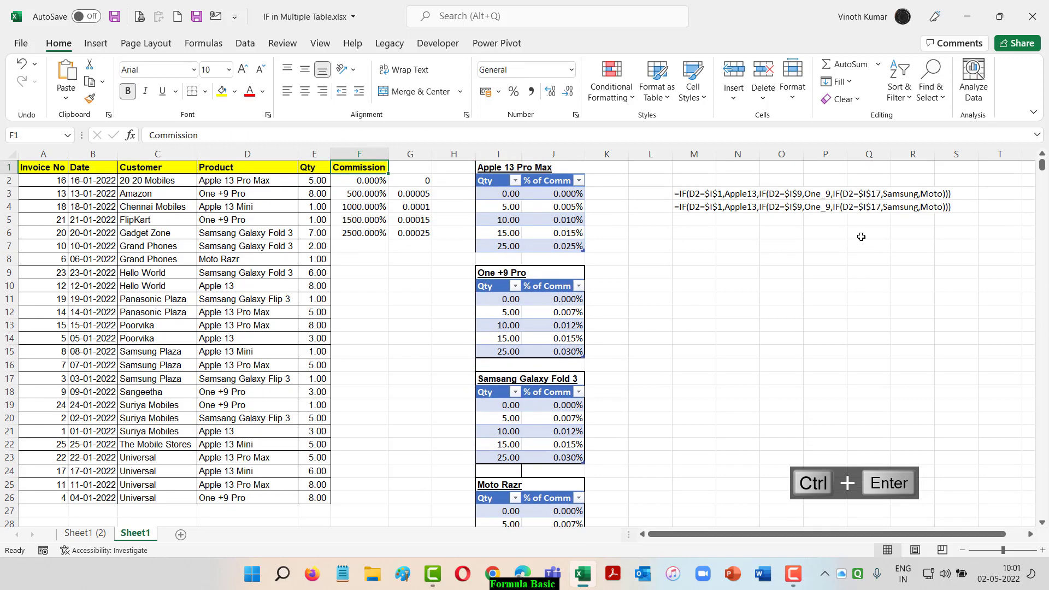
pyautogui.click(22, 44)
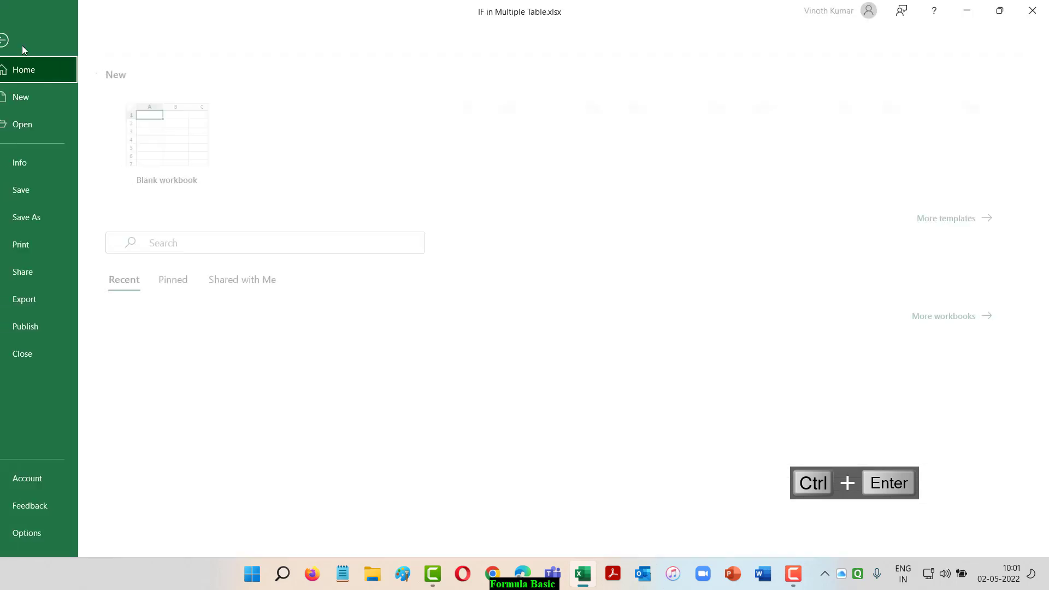
pyautogui.click(53, 476)
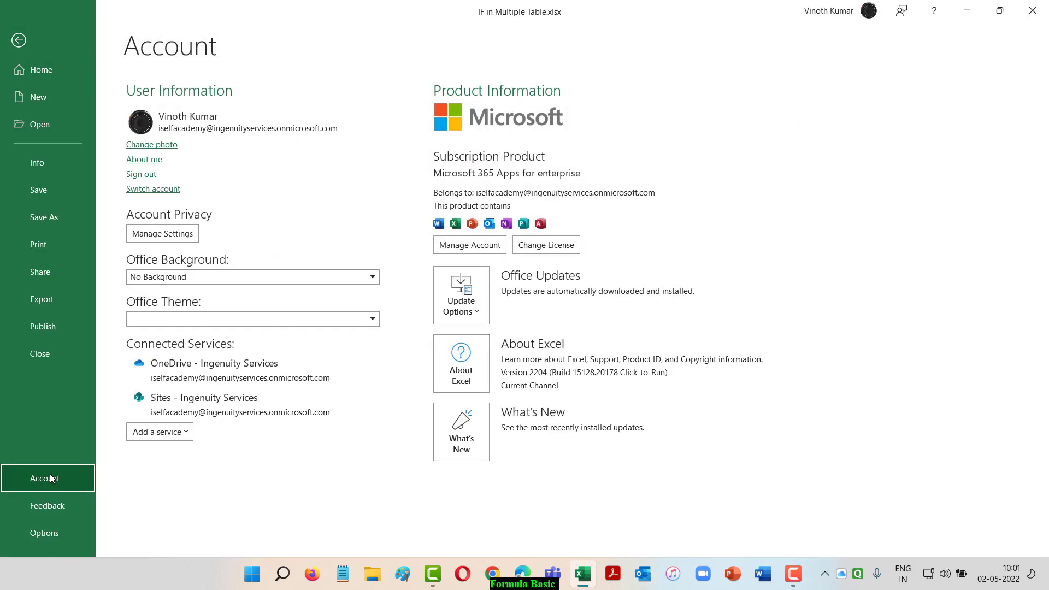
pyautogui.click(20, 41)
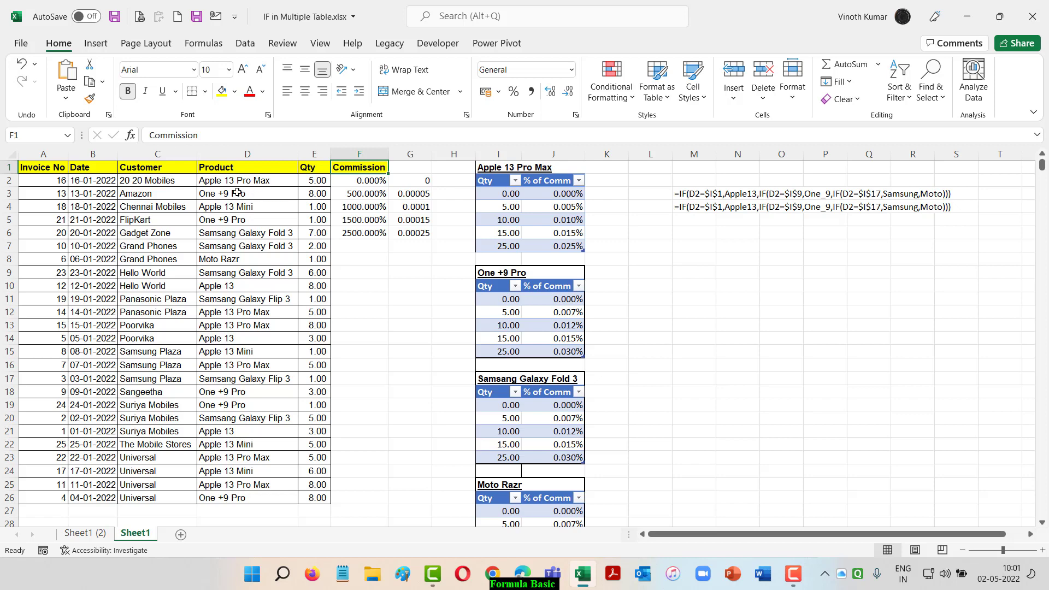
# Convert the formula text in M3 into a static value with Paste Special Values
pyautogui.click(688, 196)
pyautogui.hotkey('ctrl', 'c')
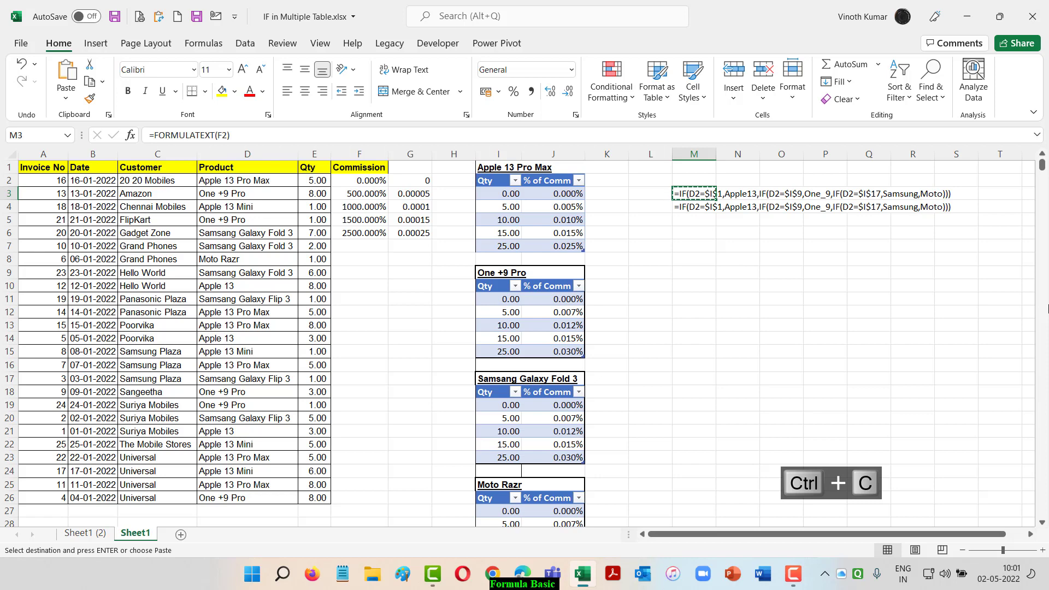
pyautogui.hotkey('alt', 'e')
pyautogui.hotkey('alt', 's')
pyautogui.hotkey('alt', 'v')
pyautogui.press('Return')
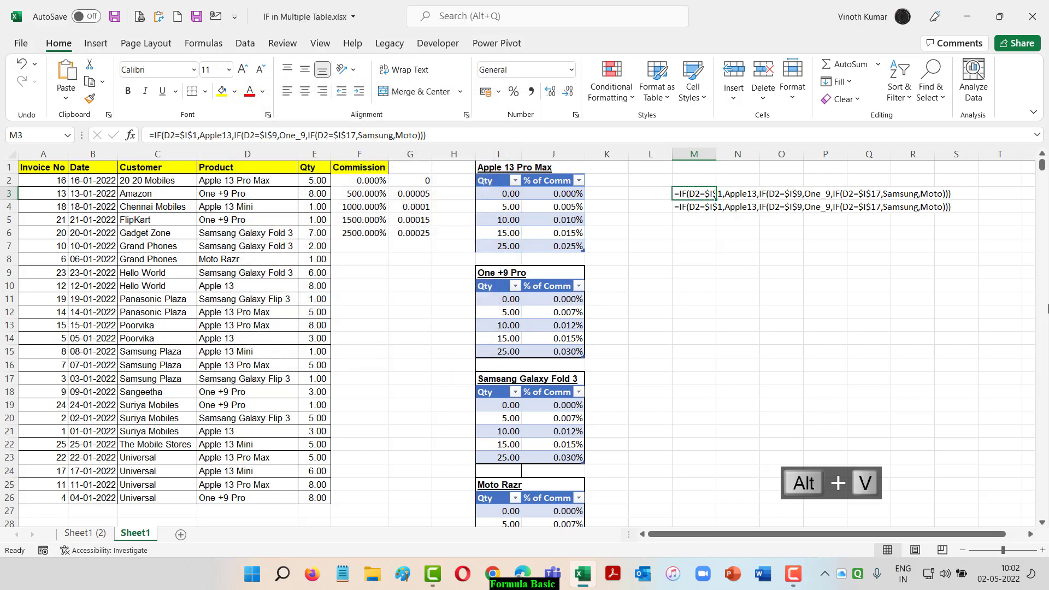
# Edit the formula in F2 and wrap the nested IF inside a VLOOKUP function
pyautogui.press('Left')
pyautogui.press('Left')
pyautogui.press('Left')
pyautogui.press('Left')
pyautogui.press('Left')
pyautogui.press('Left')
pyautogui.press('Left')
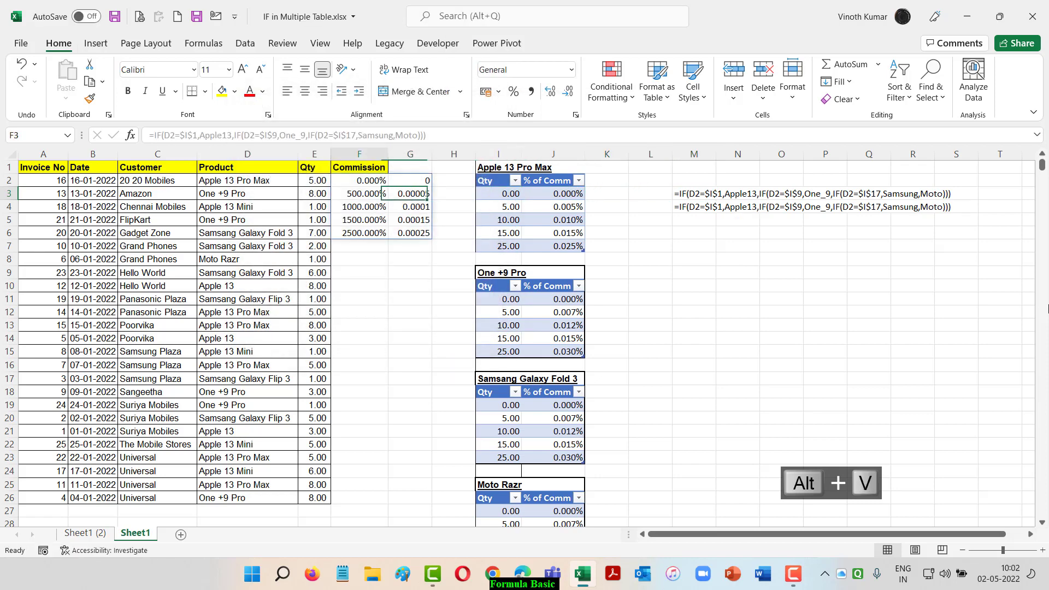
pyautogui.press('Up')
pyautogui.press('F2')
pyautogui.press('Home')
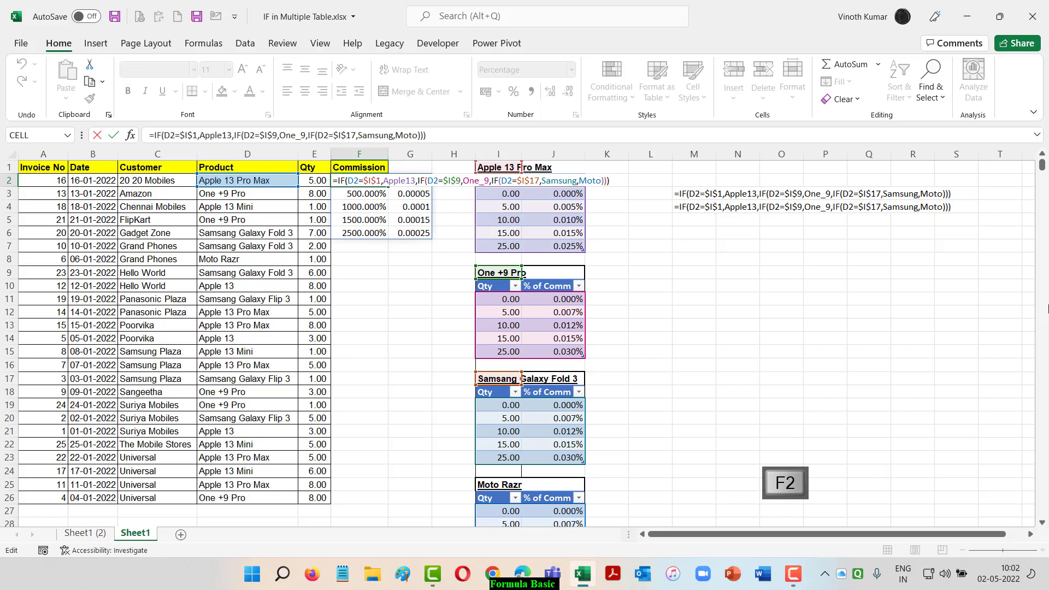
pyautogui.press('Right')
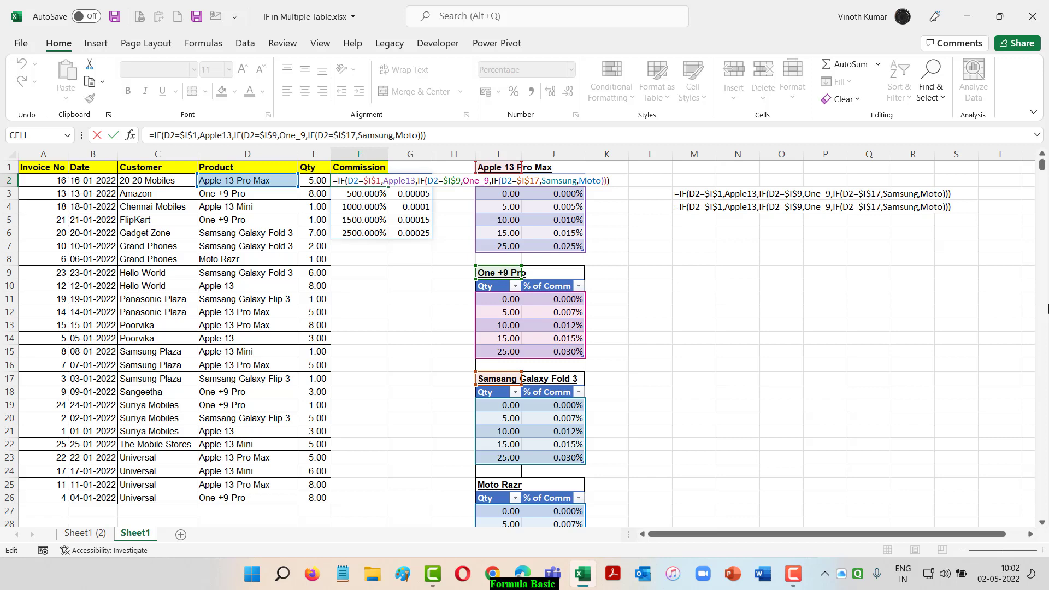
pyautogui.write('VLOOKUP(')
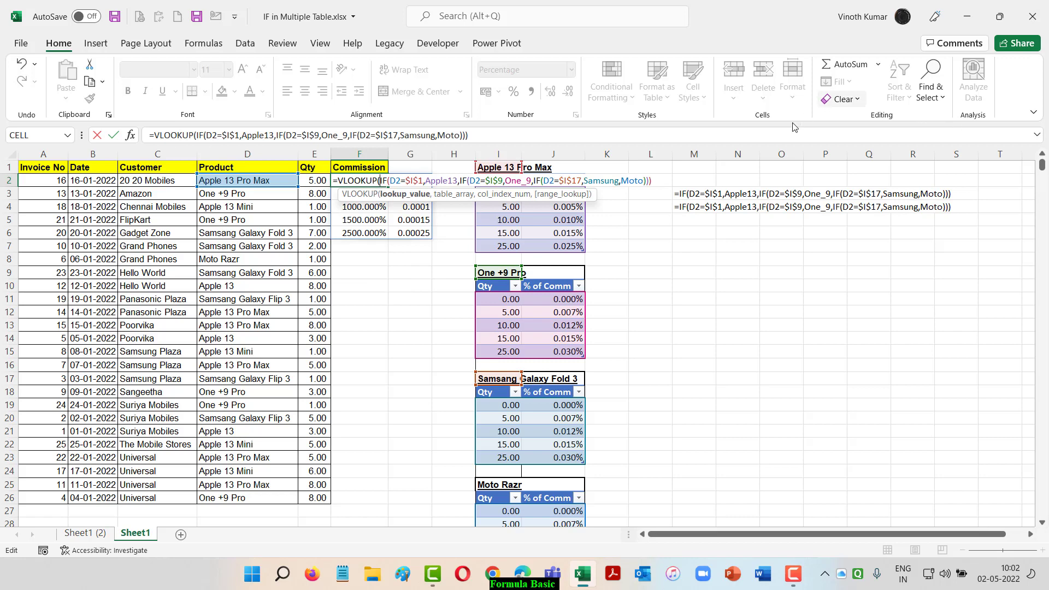
# Use E2 as the VLOOKUP lookup value, the nested IF as table array, and 2 as column index
pyautogui.click(309, 180)
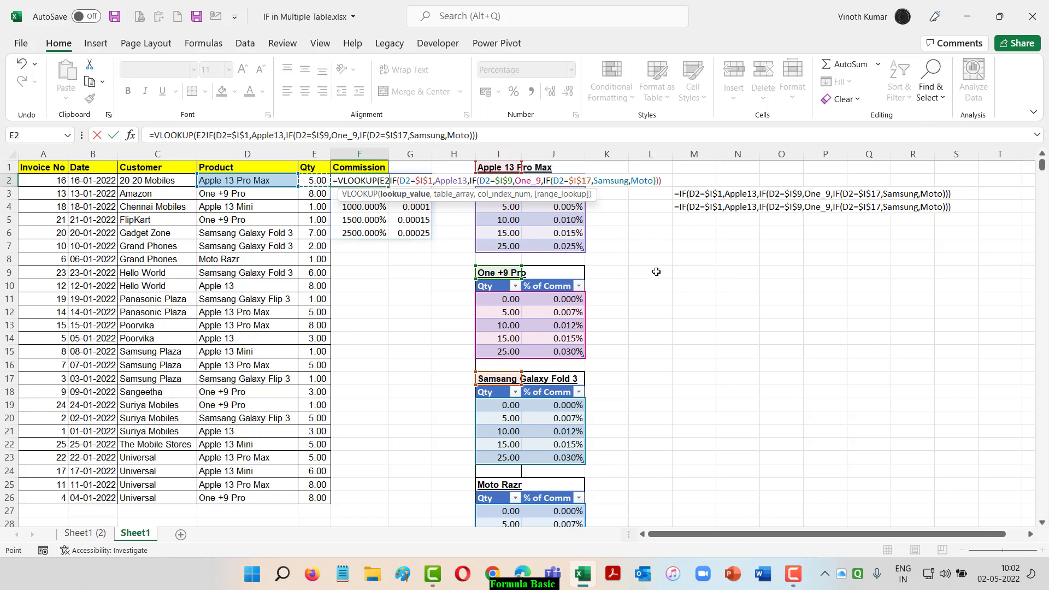
pyautogui.write(',')
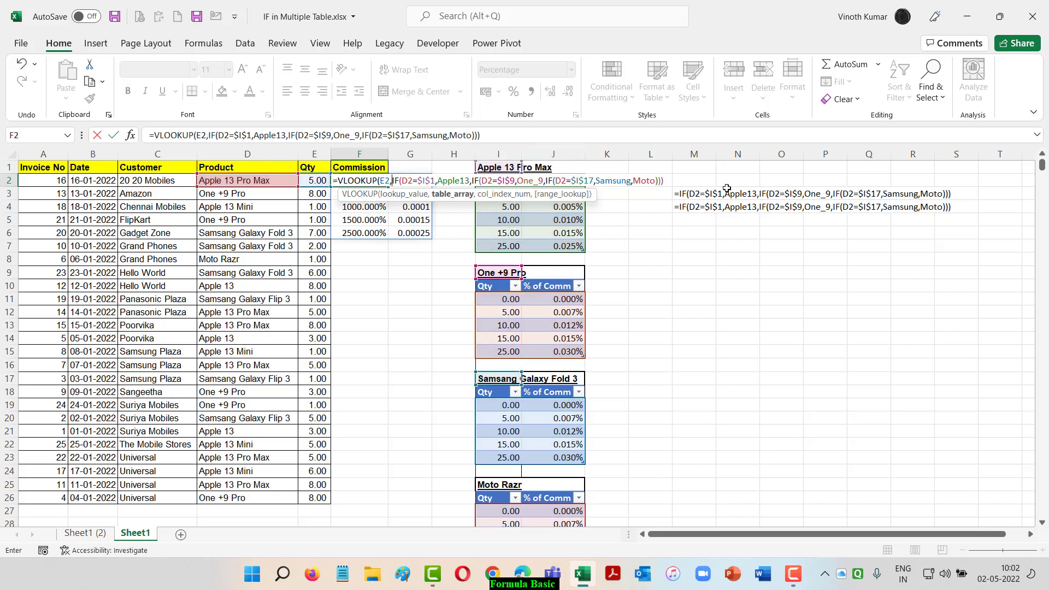
pyautogui.click(664, 182)
pyautogui.write(',2')
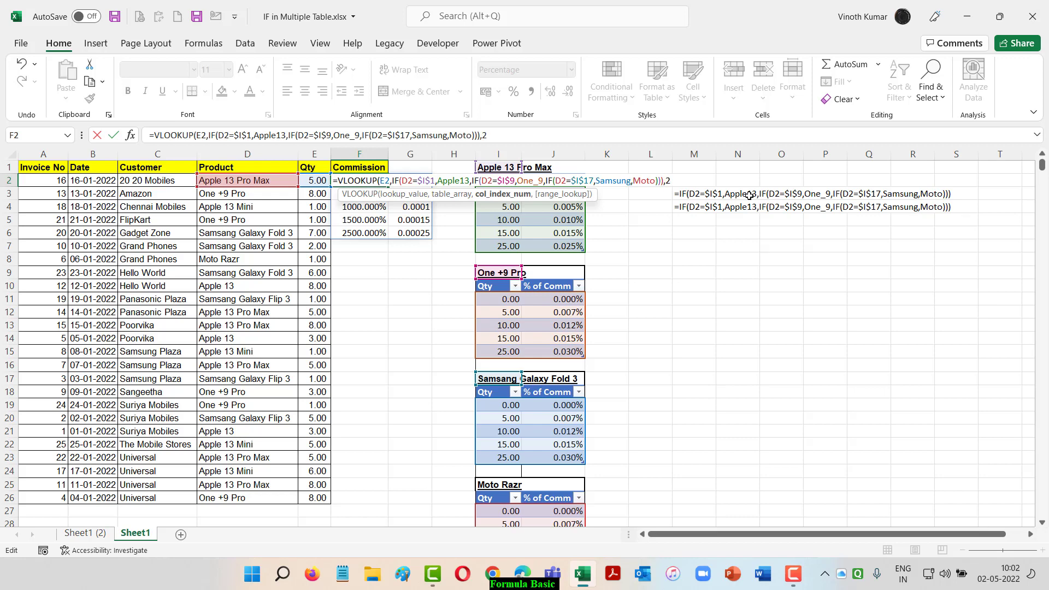
# Drop the match-type argument, close the VLOOKUP bracket and enter the formula in F2
pyautogui.write(',')
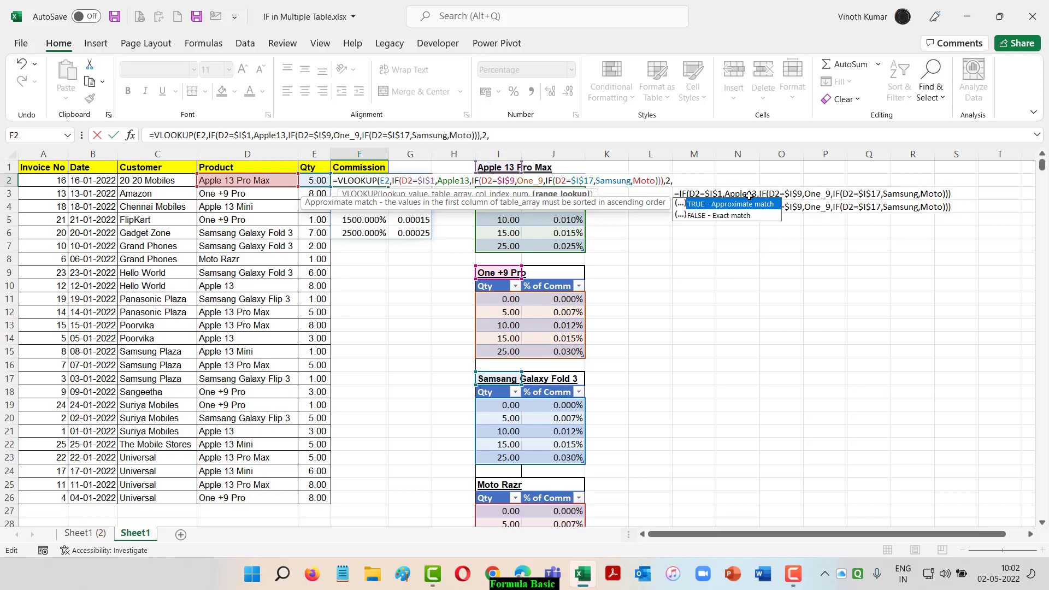
pyautogui.press('Tab')
pyautogui.press('BackSpace')
pyautogui.press('BackSpace')
pyautogui.press('BackSpace')
pyautogui.press('BackSpace')
pyautogui.write(')')
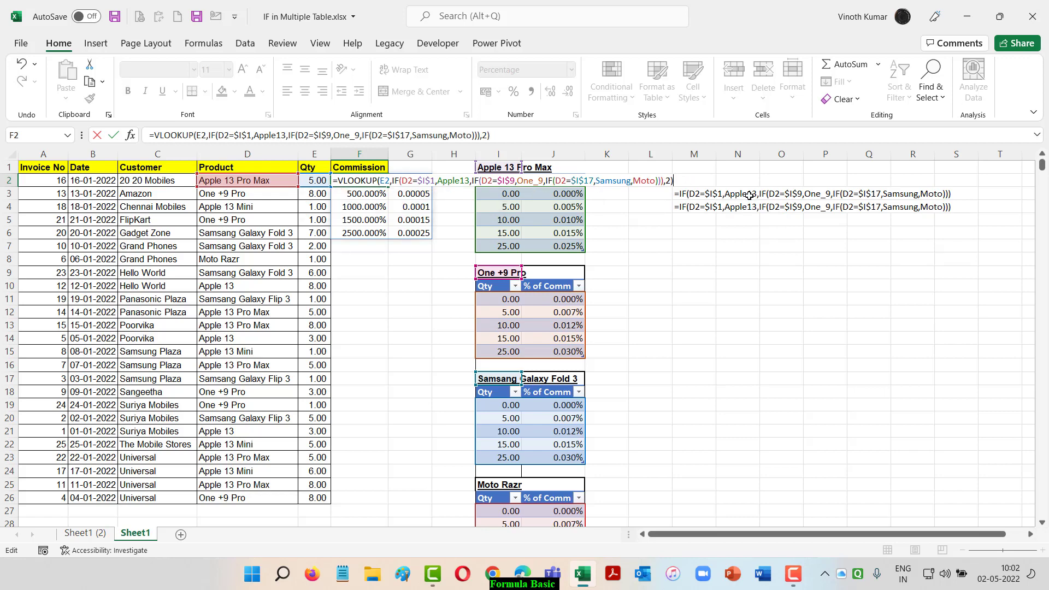
pyautogui.hotkey('ctrl', 'Return')
# Fill the VLOOKUP formula down the Commission column from F2 to F26
pyautogui.hotkey('shift', 'Down')
pyautogui.hotkey('shift', 'Down')
pyautogui.hotkey('shift', 'Down')
pyautogui.hotkey('shift', 'Down')
pyautogui.hotkey('shift', 'Down')
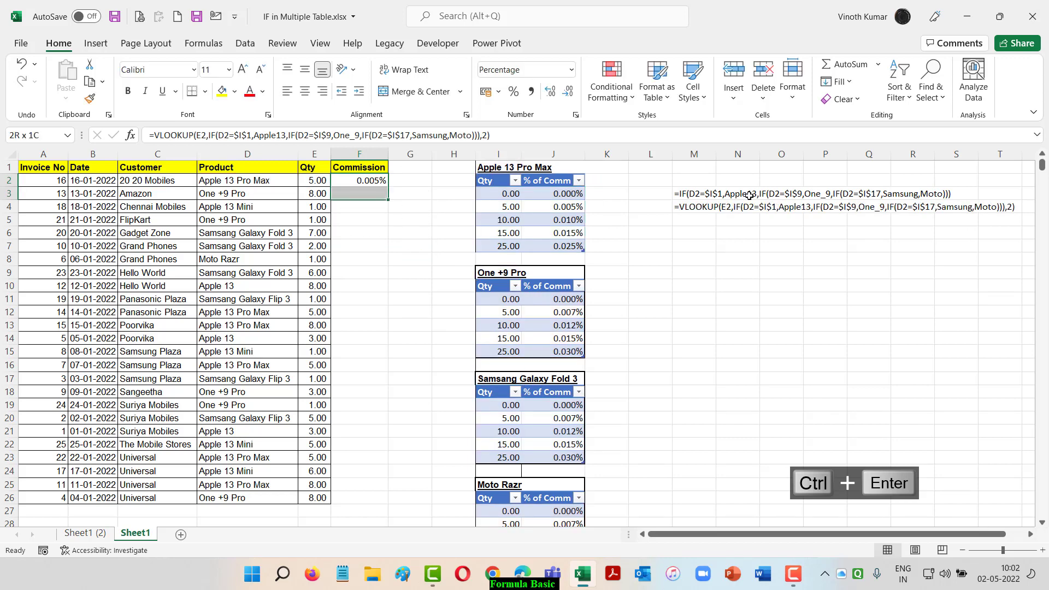
pyautogui.hotkey('shift', 'Down')
pyautogui.hotkey('shift', 'Down')
pyautogui.hotkey('shift', 'Down')
pyautogui.hotkey('shift', 'Down')
pyautogui.hotkey('shift', 'Down')
pyautogui.hotkey('shift', 'Down')
pyautogui.hotkey('shift', 'Down')
pyautogui.hotkey('shift', 'Down')
pyautogui.hotkey('shift', 'Down')
pyautogui.hotkey('shift', 'Down')
pyautogui.hotkey('shift', 'Down')
pyautogui.hotkey('shift', 'Down')
pyautogui.hotkey('shift', 'Down')
pyautogui.hotkey('shift', 'Down')
pyautogui.hotkey('shift', 'Down')
pyautogui.hotkey('shift', 'Down')
pyautogui.hotkey('shift', 'Down')
pyautogui.hotkey('shift', 'Down')
pyautogui.hotkey('shift', 'Down')
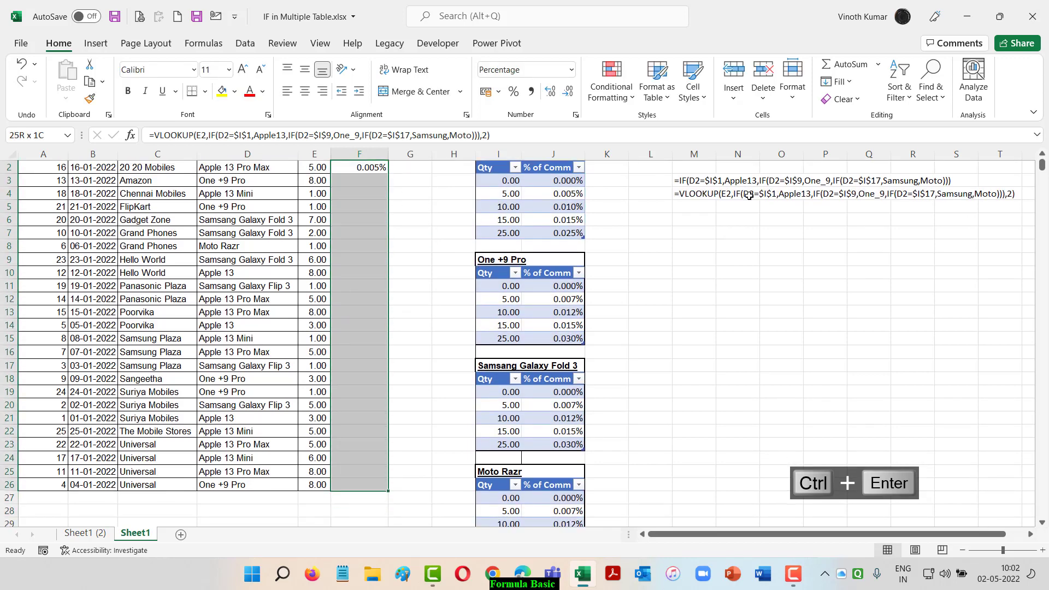
pyautogui.hotkey('ctrl', 'd')
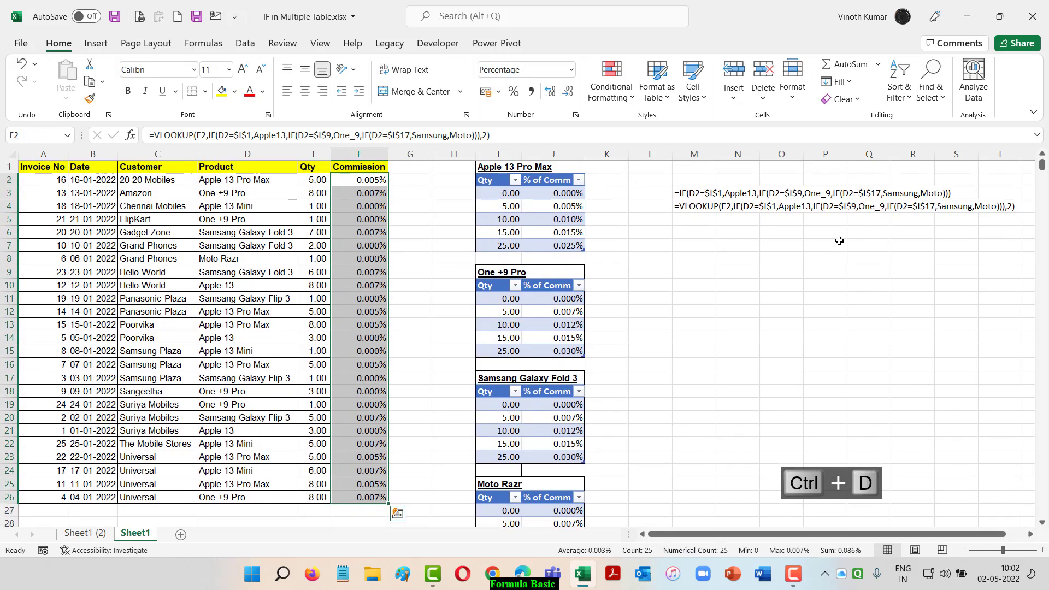
# Move the VLOOKUP formula text from M4 down to M6
pyautogui.scroll(1, 836, 241)
pyautogui.click(688, 207)
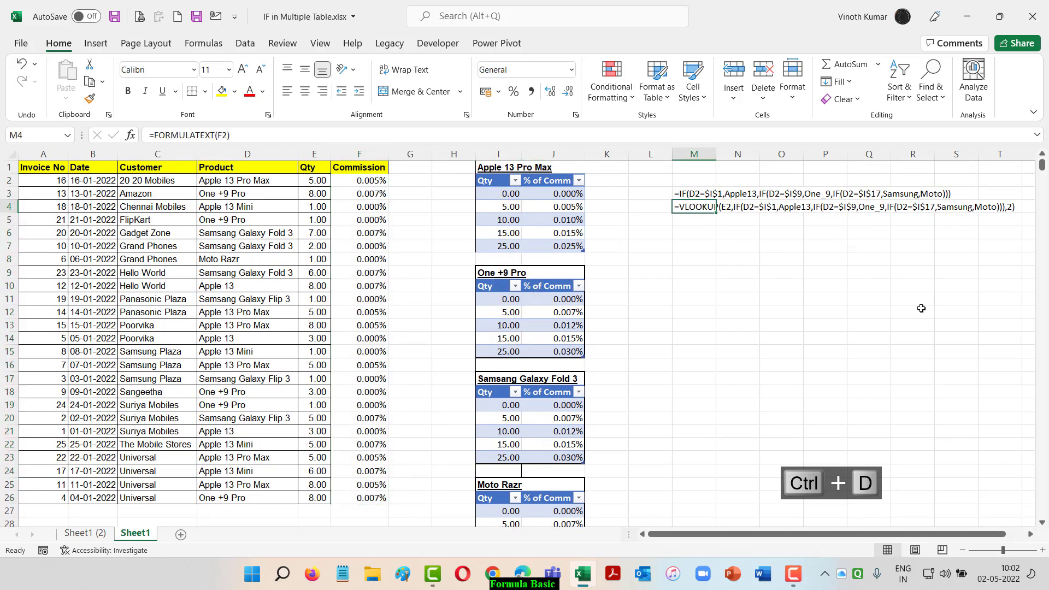
pyautogui.hotkey('ctrl', 'x')
pyautogui.press('Down')
pyautogui.press('Down')
pyautogui.hotkey('ctrl', 'v')
# Merge and center M6:S7 with wrapped text so the VLOOKUP formula text fits
pyautogui.hotkey('shift', 'Down')
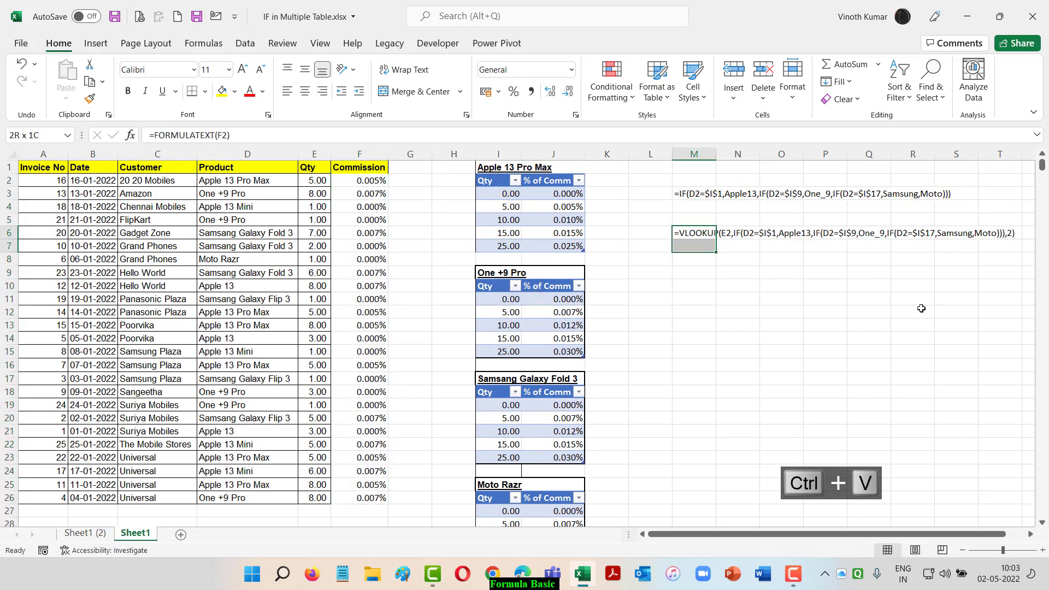
pyautogui.click(419, 91)
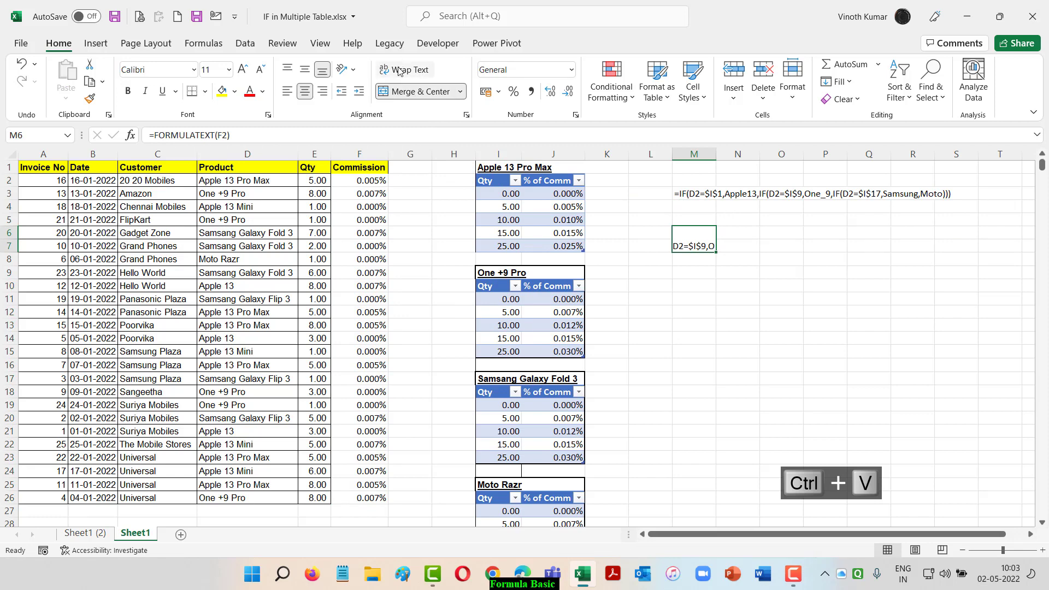
pyautogui.hotkey('shift', 'Right')
pyautogui.hotkey('shift', 'Right')
pyautogui.hotkey('shift', 'Right')
pyautogui.hotkey('shift', 'Right')
pyautogui.hotkey('shift', 'Right')
pyautogui.hotkey('shift', 'Right')
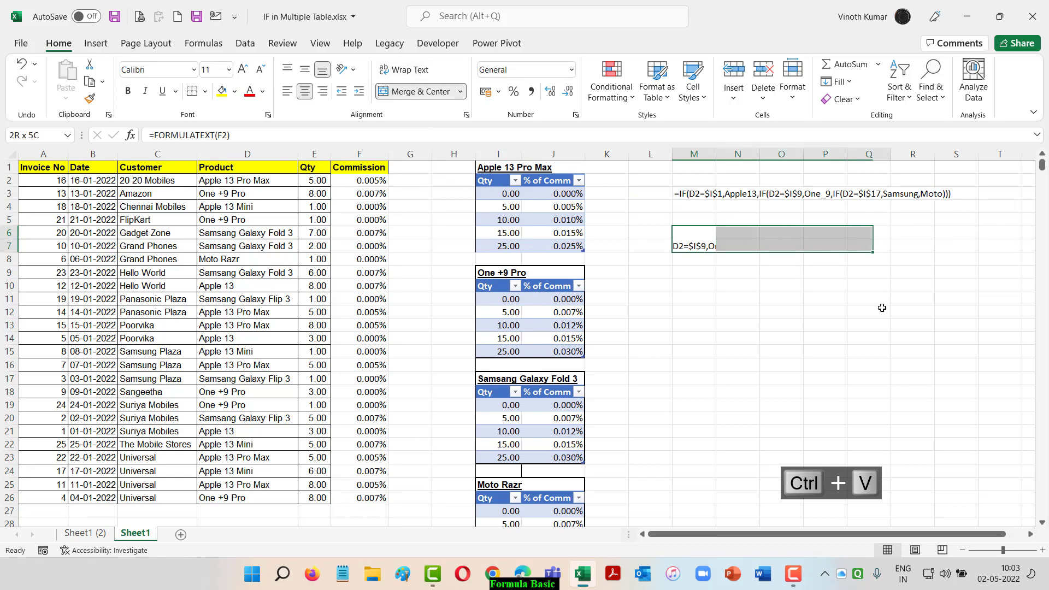
pyautogui.click(419, 91)
pyautogui.click(415, 71)
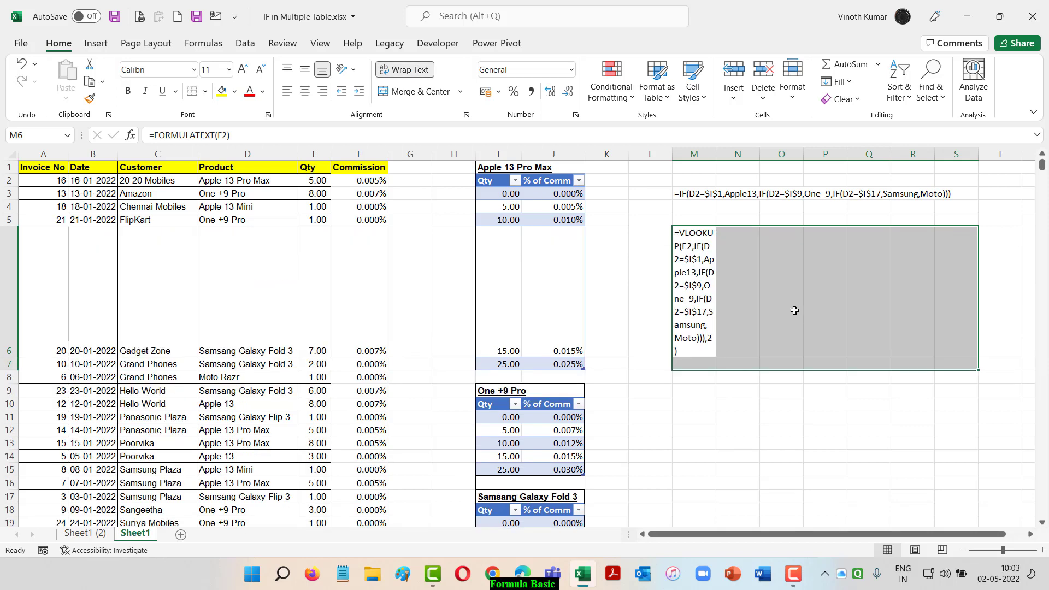
pyautogui.moveTo(686, 272); pyautogui.dragTo(927, 257)
pyautogui.click(420, 92)
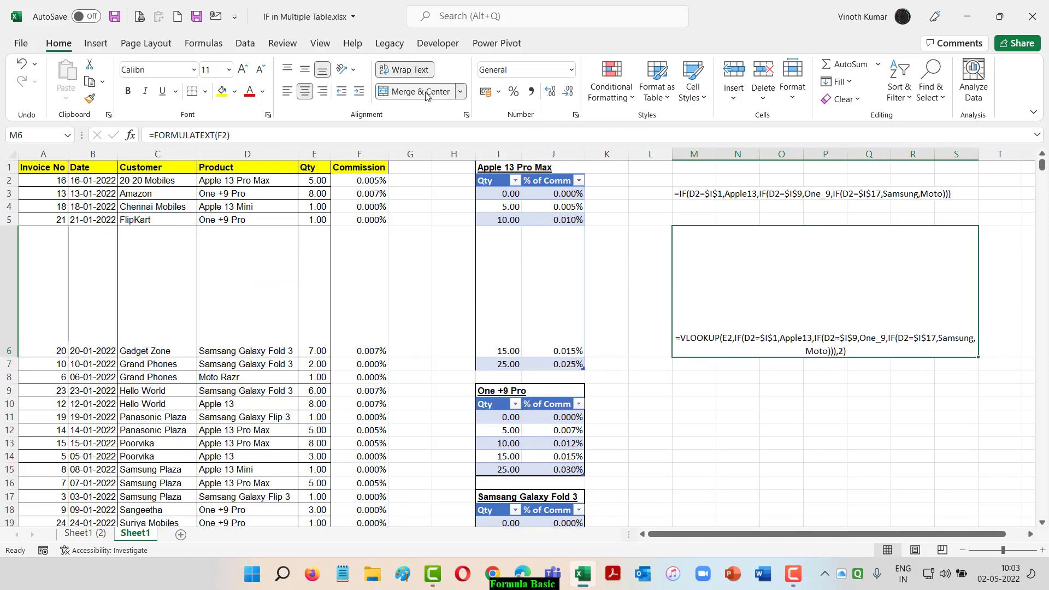
pyautogui.doubleClick(14, 357)
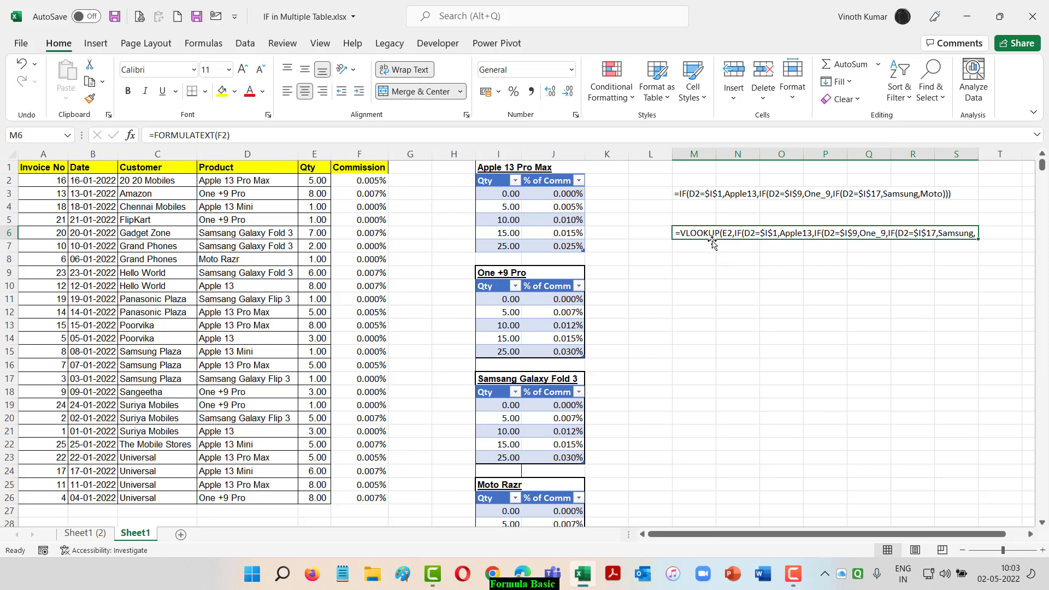
pyautogui.moveTo(714, 236); pyautogui.dragTo(714, 247)
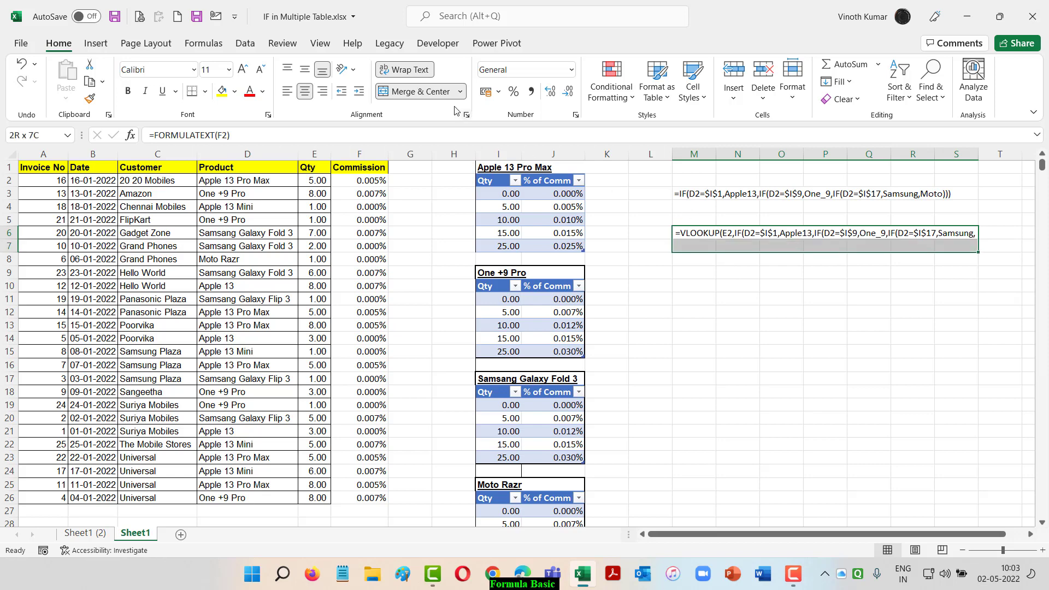
pyautogui.click(420, 91)
pyautogui.click(421, 91)
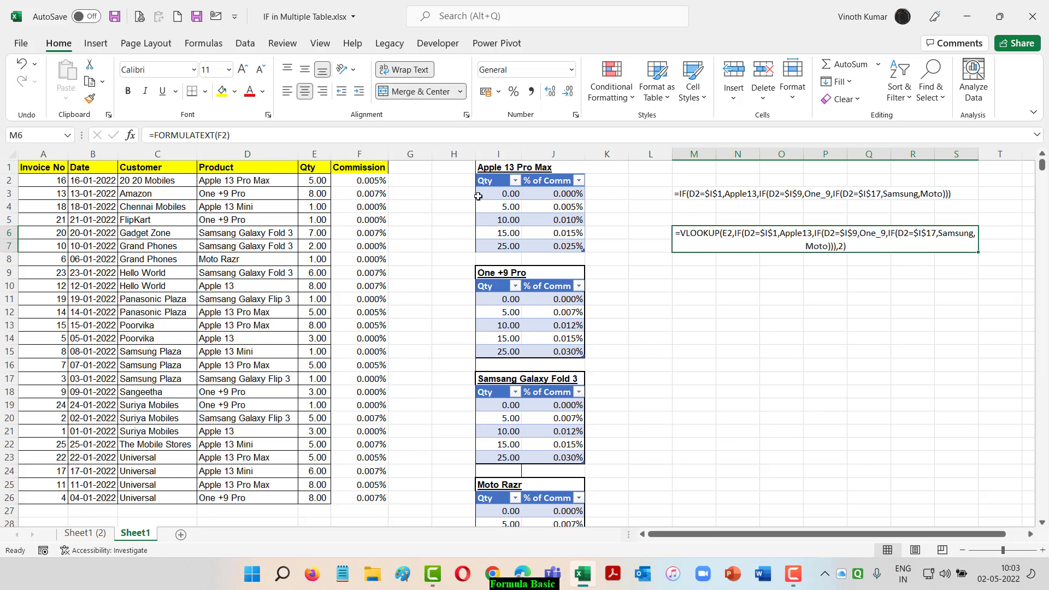
# Merge and center M3:S4, align the IF formula text to the middle, and make it bold
pyautogui.moveTo(699, 195); pyautogui.dragTo(942, 206)
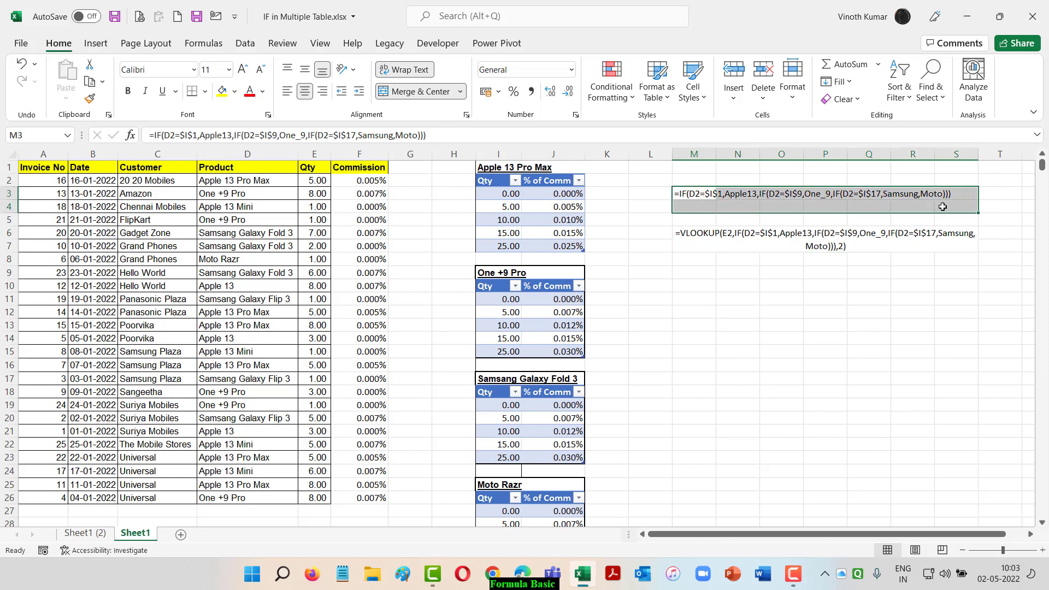
pyautogui.click(421, 91)
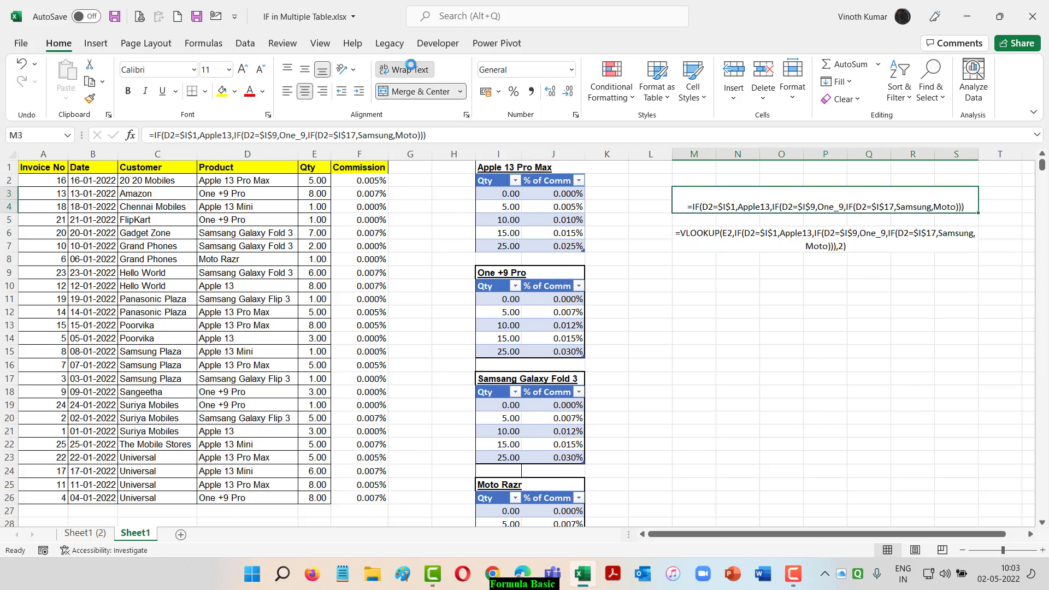
pyautogui.click(304, 70)
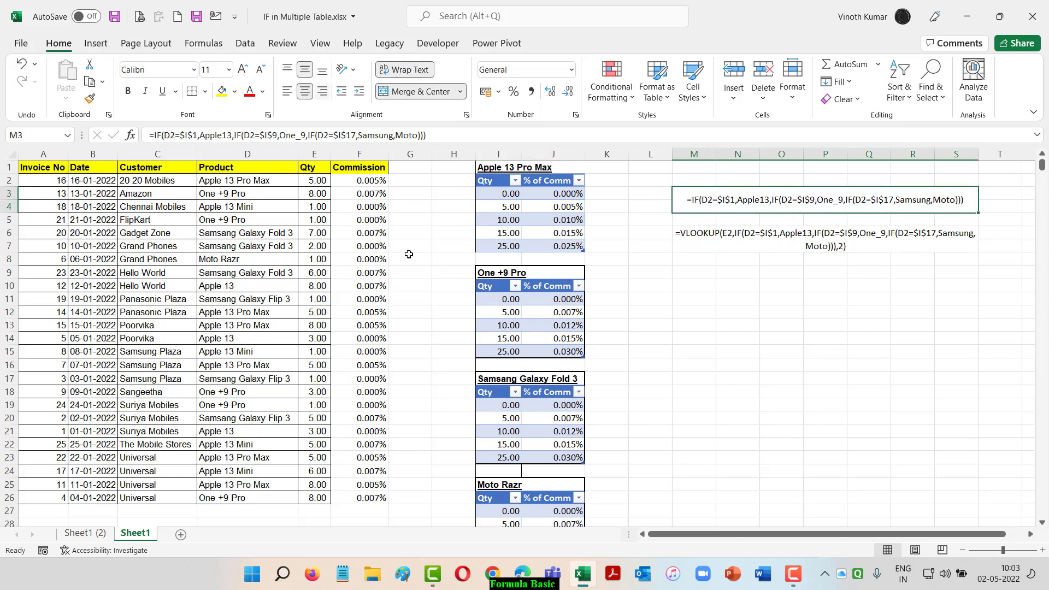
pyautogui.hotkey('ctrl', 'b')
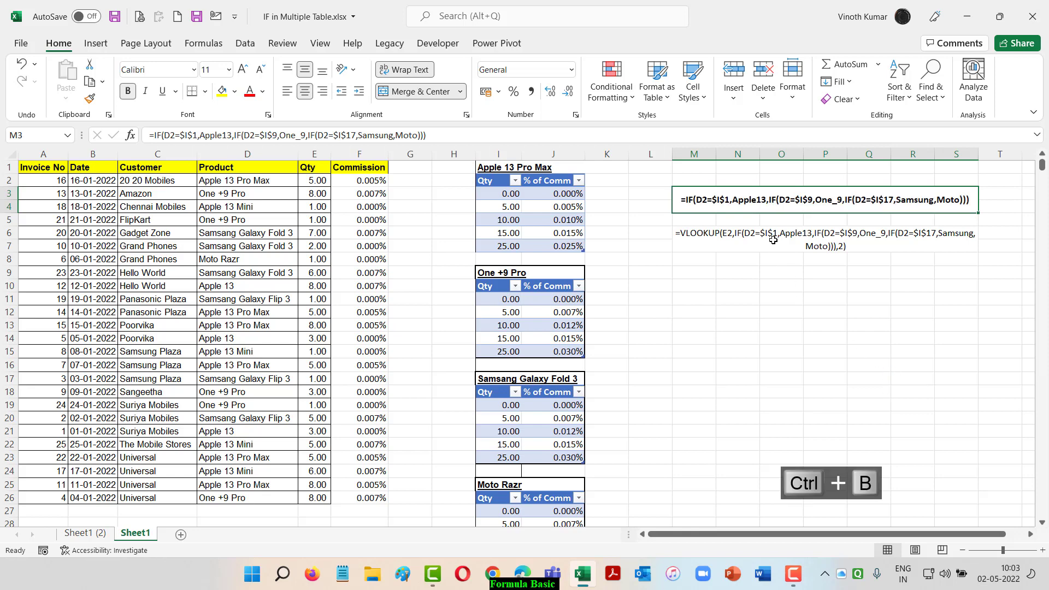
# Make the VLOOKUP formula text in M6 bold and give both formula text cells, M6 and M3, a yellow fill
pyautogui.click(773, 238)
pyautogui.hotkey('ctrl', 'b')
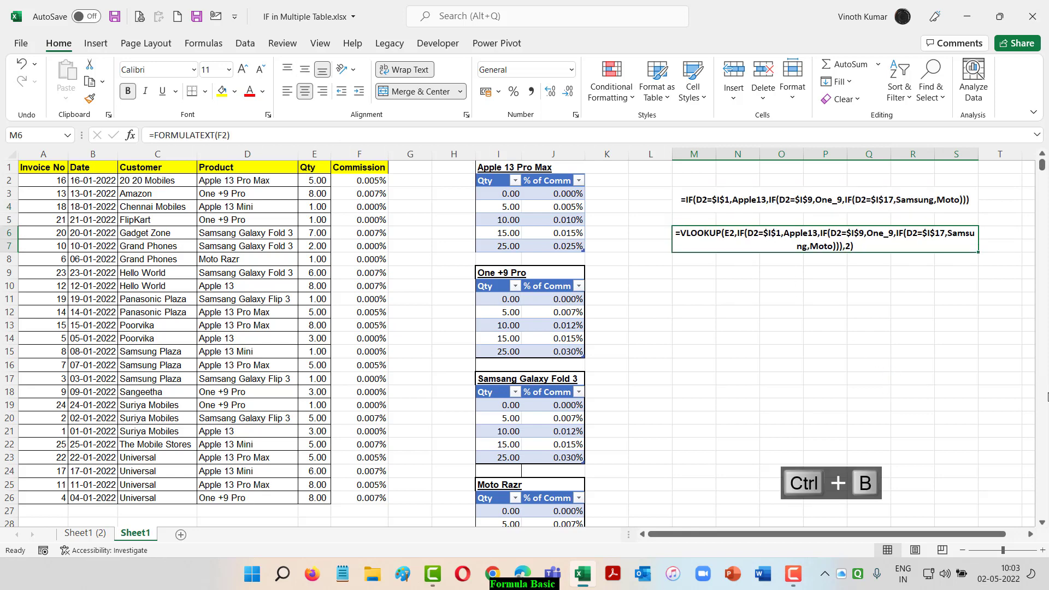
pyautogui.click(221, 90)
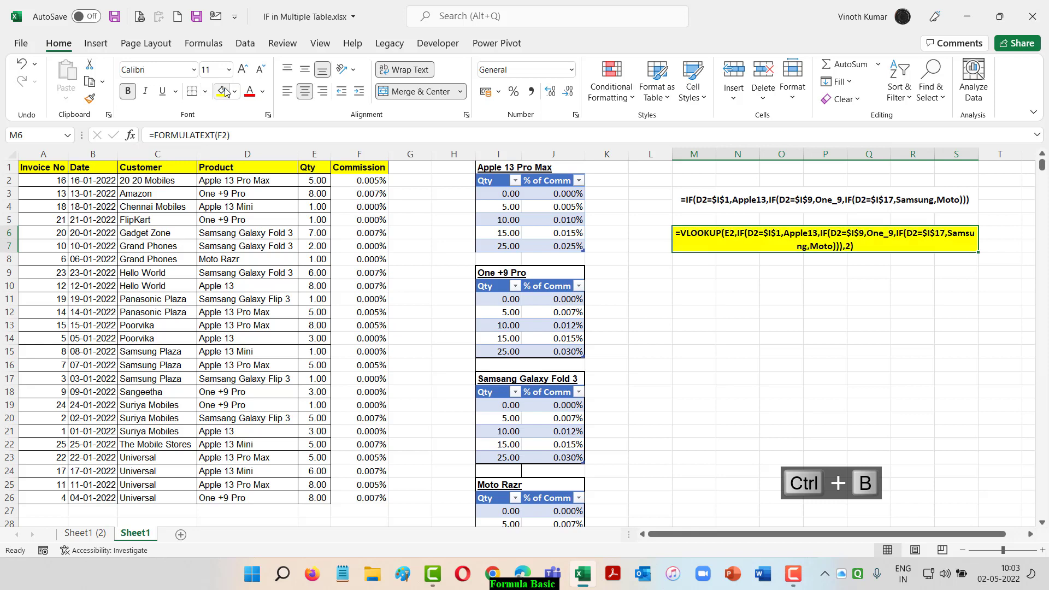
pyautogui.click(723, 202)
pyautogui.press('F4')
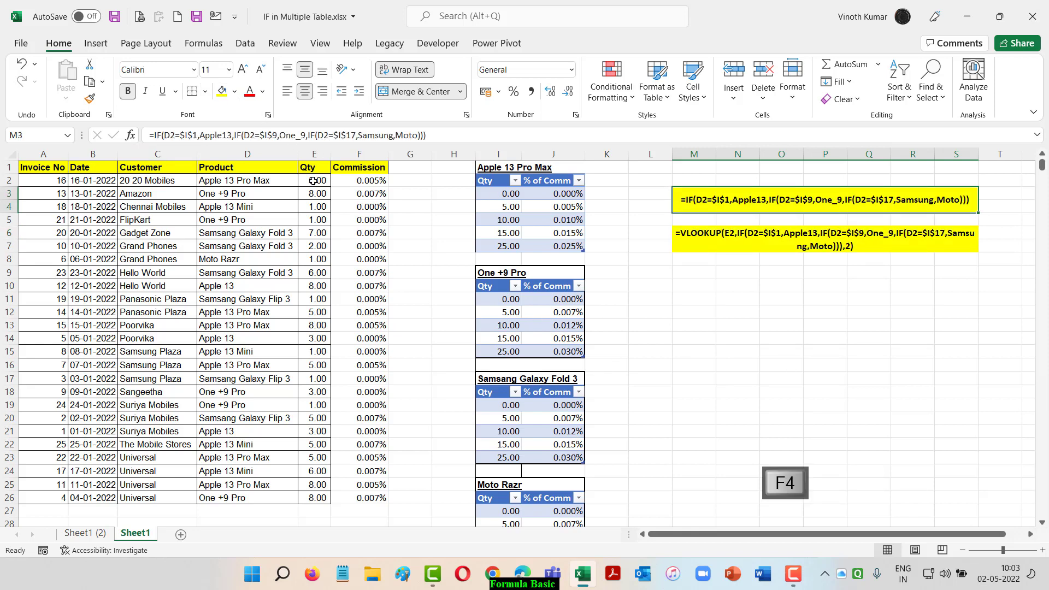
# Change the Qty of the first invoice in E2 to 25 to test the commission lookup
pyautogui.click(257, 182)
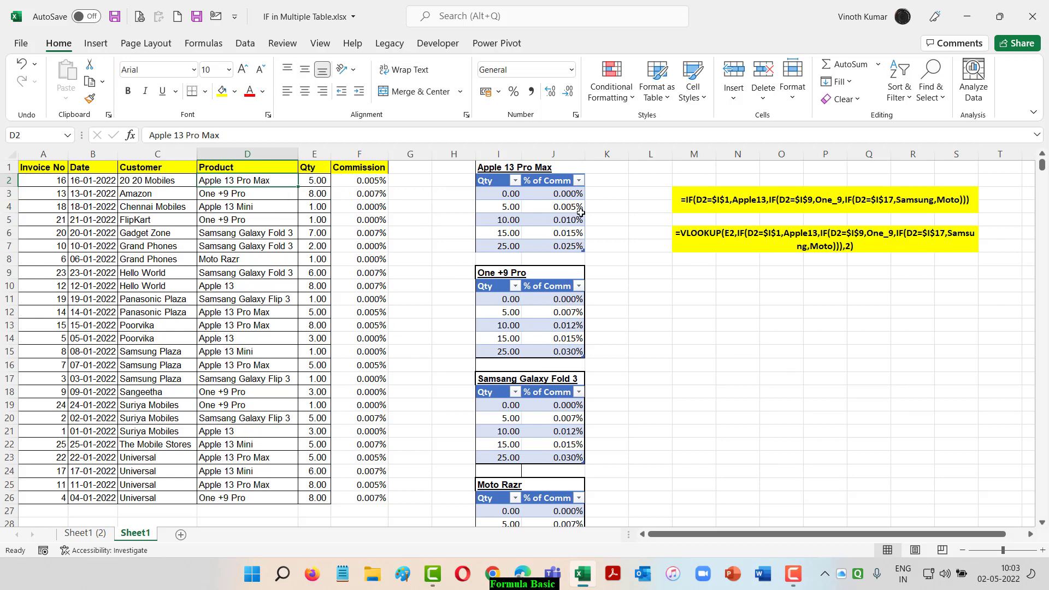
pyautogui.click(309, 181)
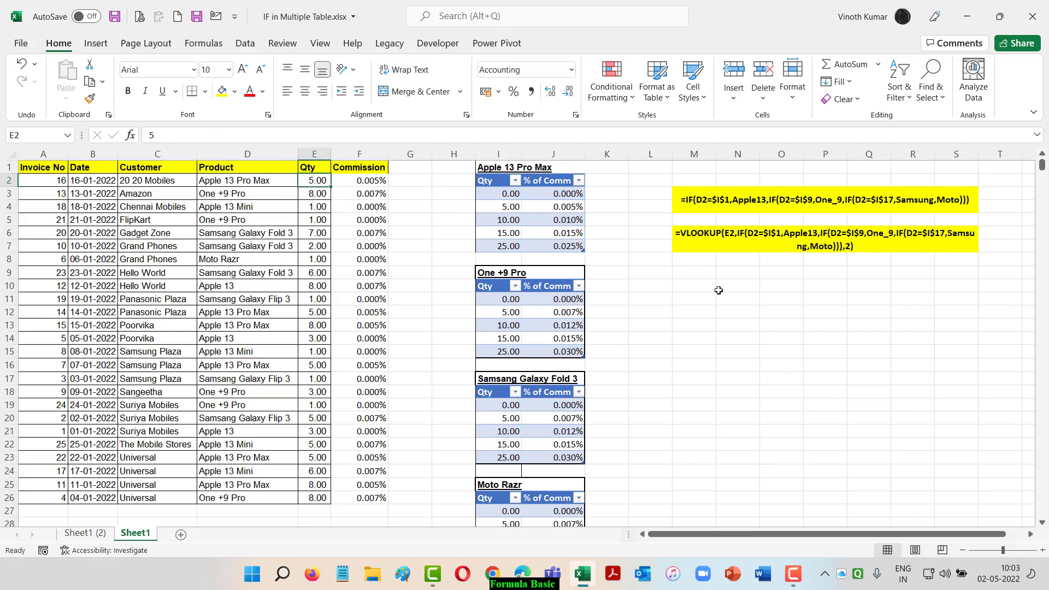
pyautogui.write('10')
pyautogui.press('Return')
pyautogui.press('Up')
pyautogui.write('25')
pyautogui.press('Return')
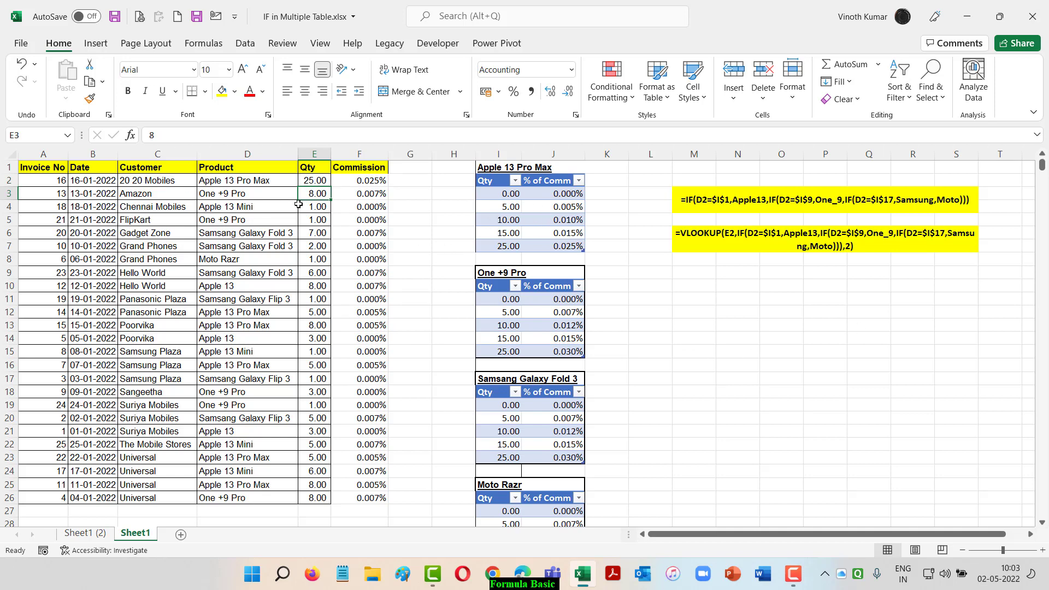
# Set the Qty in E3 and in E6 to 25 each
pyautogui.write('25')
pyautogui.press('Return')
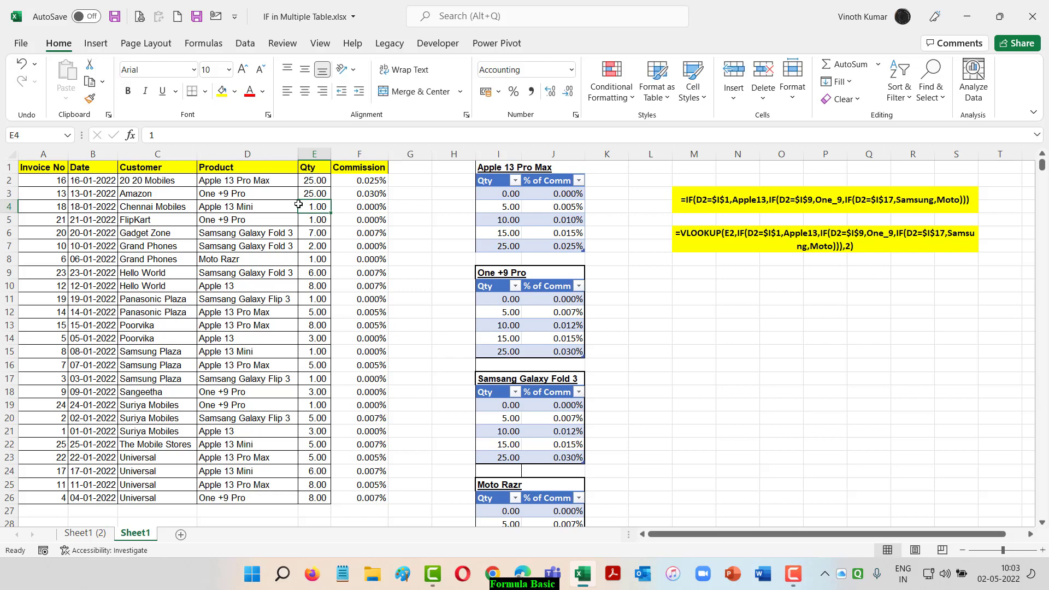
pyautogui.click(320, 234)
pyautogui.write('2')
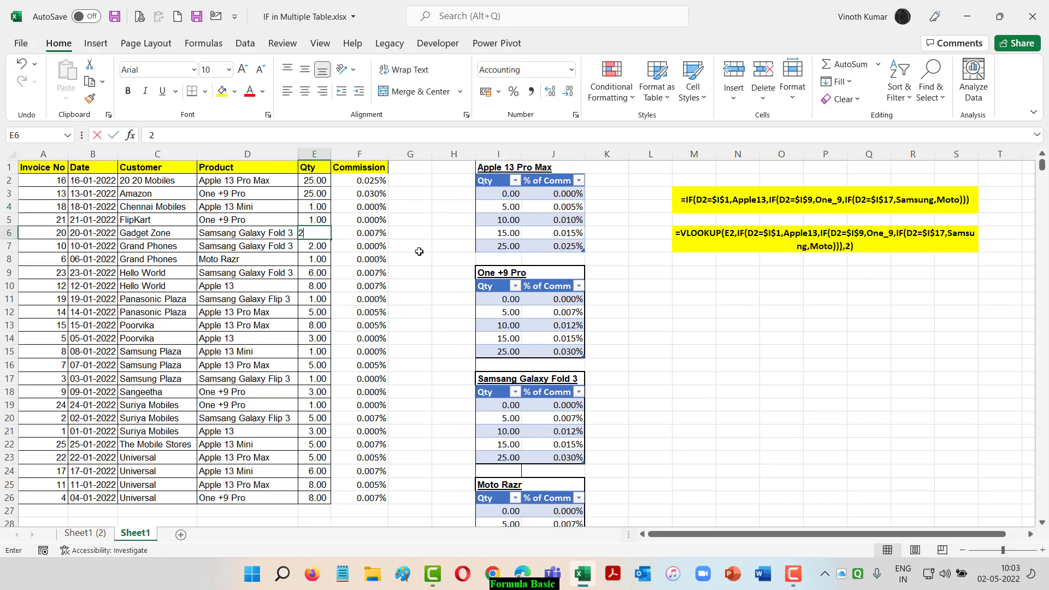
pyautogui.write('5')
pyautogui.press('Return')
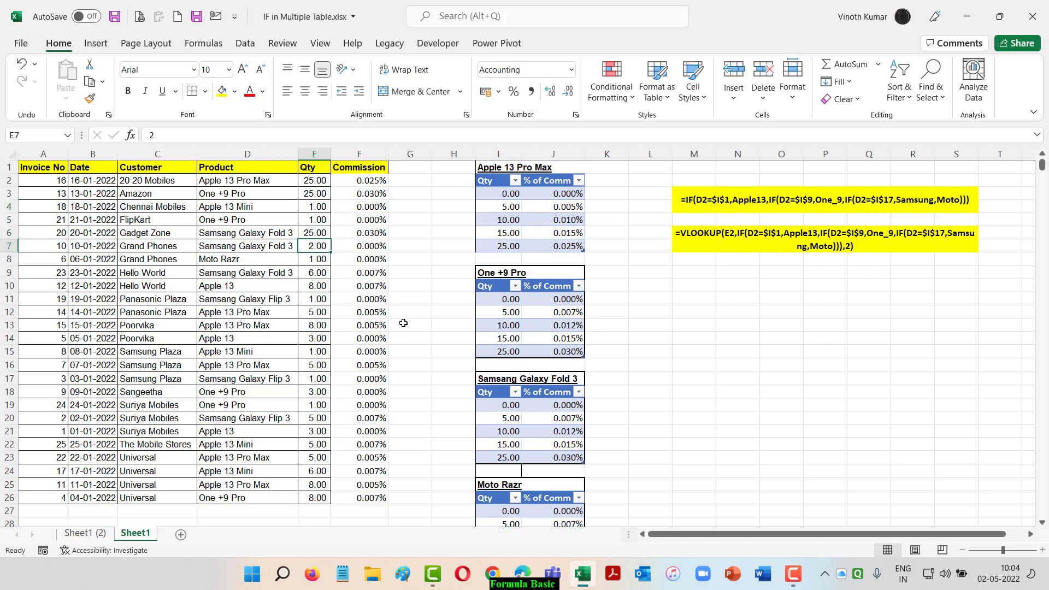
# Set the Moto Razr invoice's Qty in E8 to 15
pyautogui.scroll(-2, 404, 323)
pyautogui.scroll(1, 404, 323)
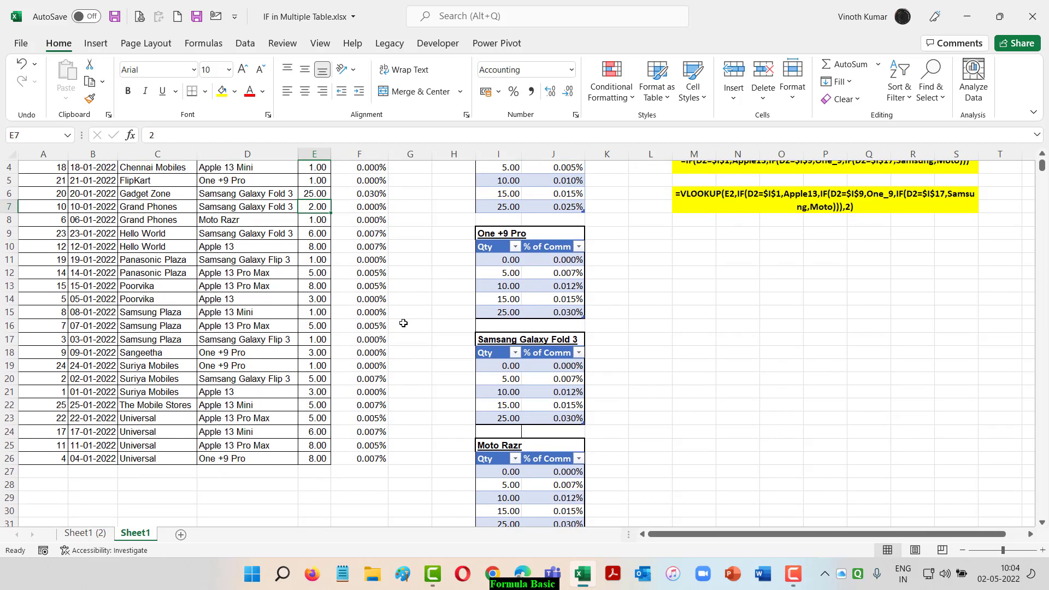
pyautogui.scroll(1, 406, 324)
pyautogui.click(315, 261)
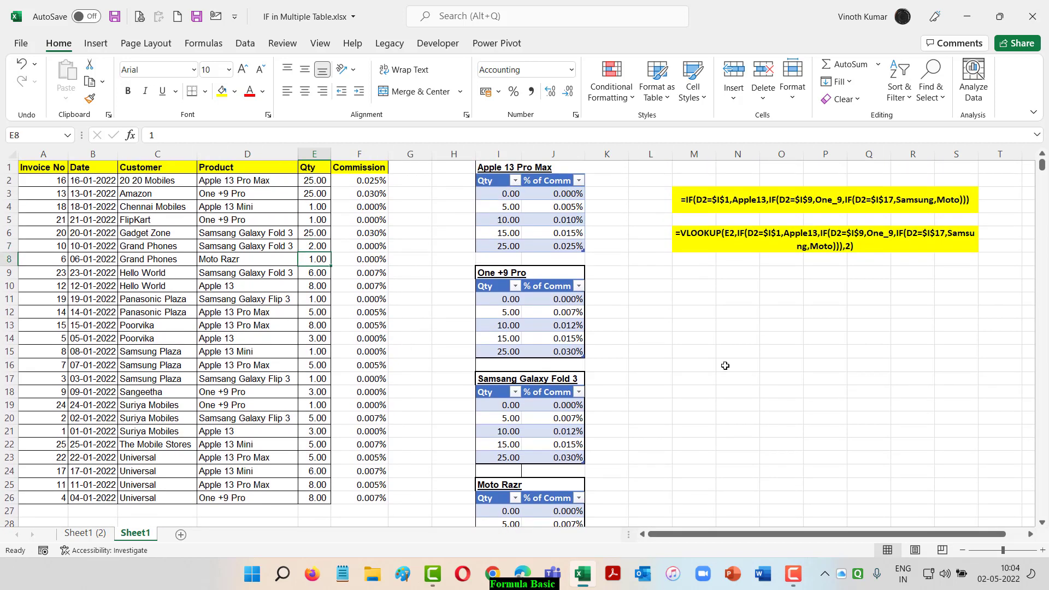
pyautogui.scroll(-1, 725, 365)
pyautogui.scroll(1, 725, 363)
pyautogui.write('15')
pyautogui.press('Return')
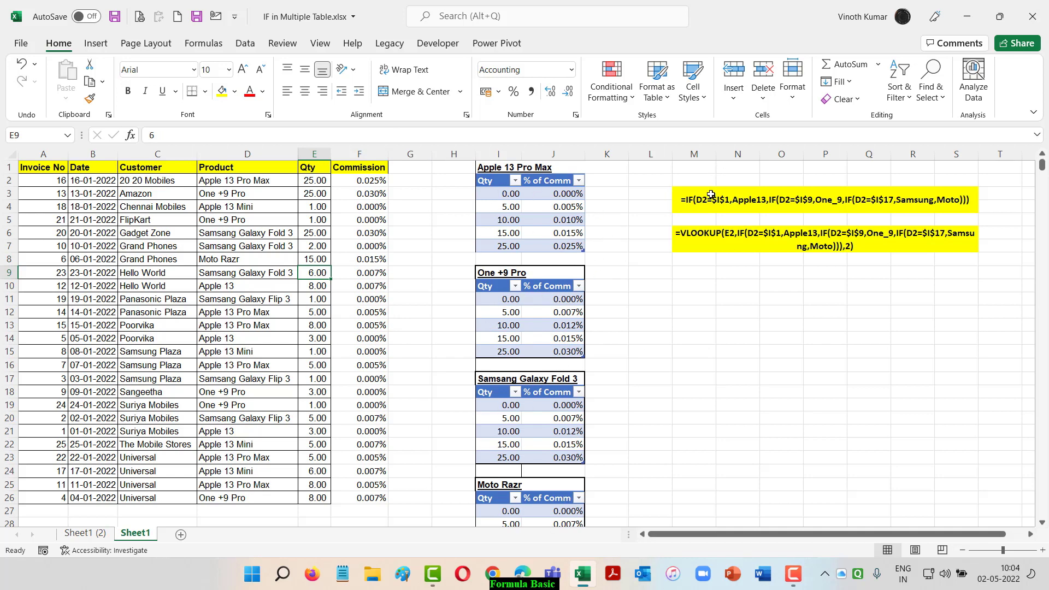
# Review the IF and VLOOKUP formula text cells, then switch to the Sheet1 (2) worksheet
pyautogui.click(710, 195)
pyautogui.click(739, 244)
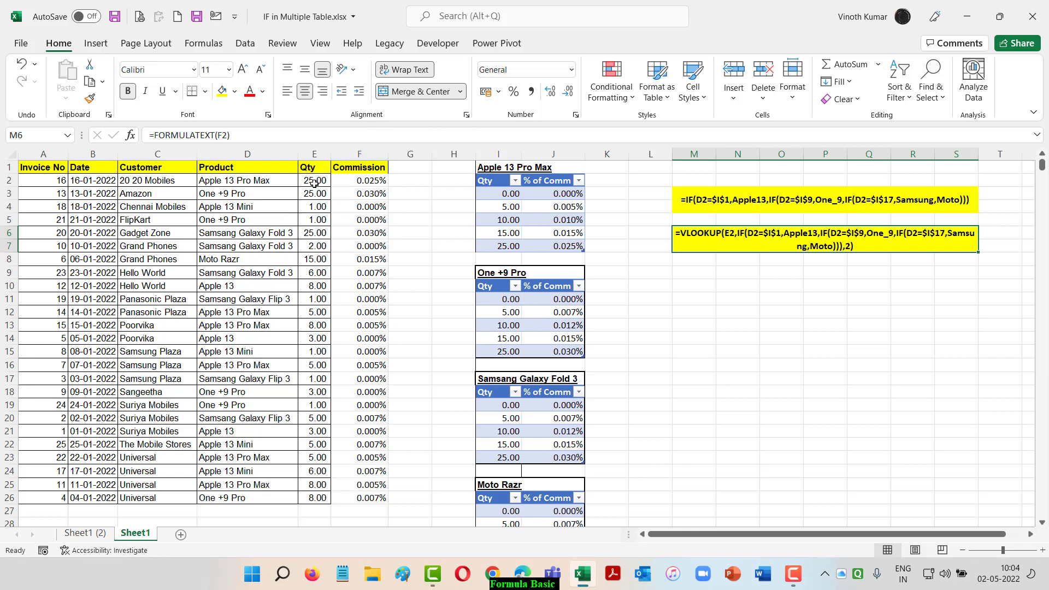
pyautogui.hotkey('ctrl', 'pageup')
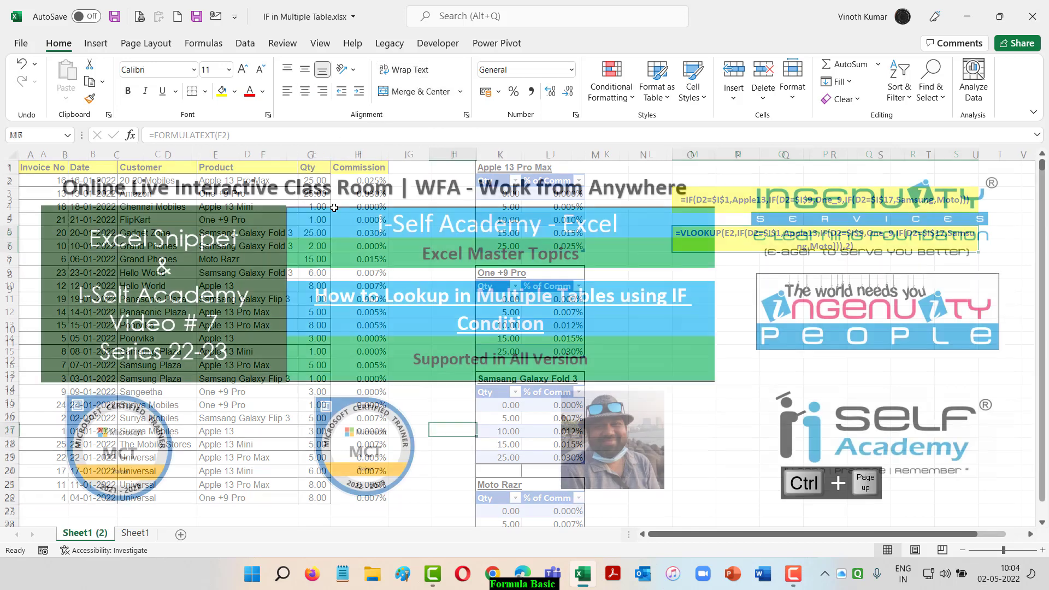